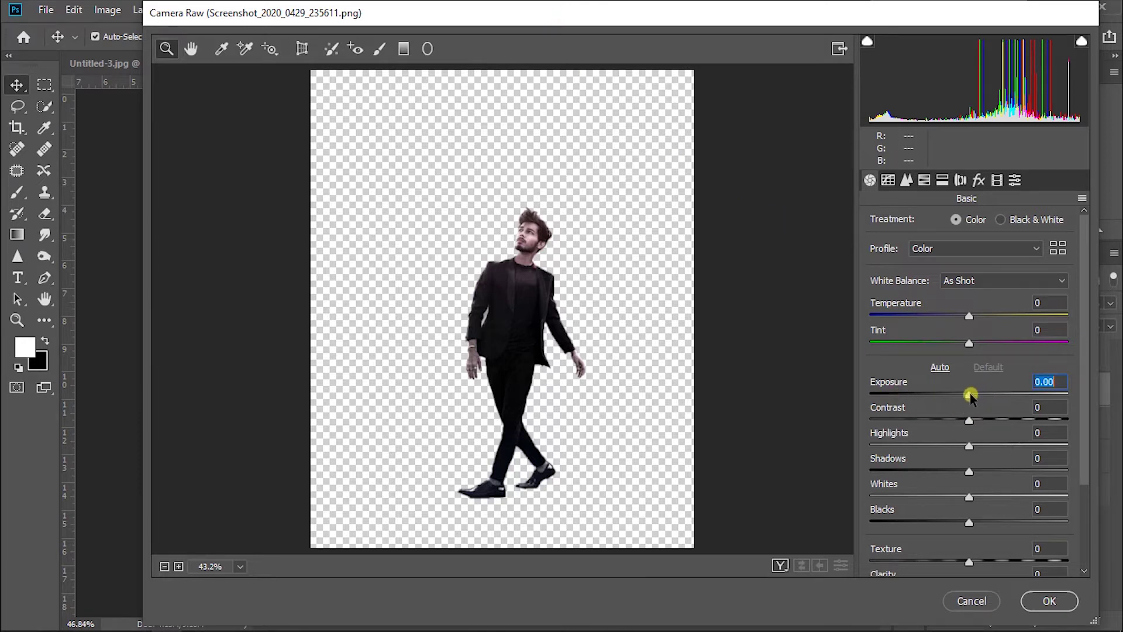
# Step: Brighten the man's layer in Camera Raw with Exposure +0.20, Contrast +4 and Clarity +2
pyautogui.moveTo(970, 394); pyautogui.dragTo(974, 424)
pyautogui.scroll(-3, 966, 510)
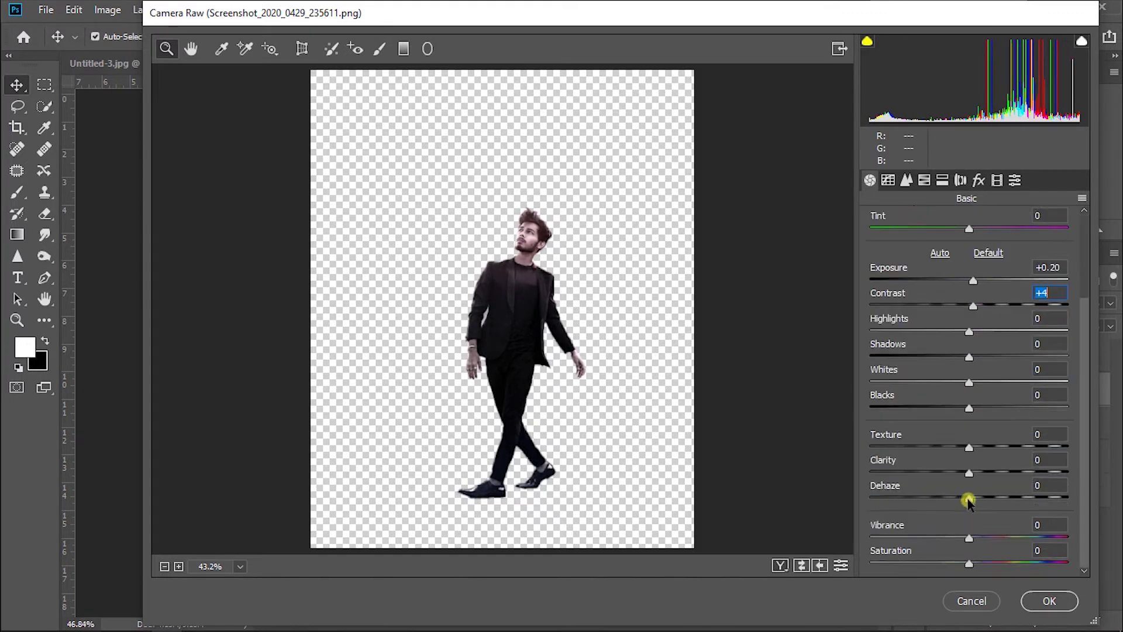
pyautogui.moveTo(975, 475); pyautogui.dragTo(971, 473)
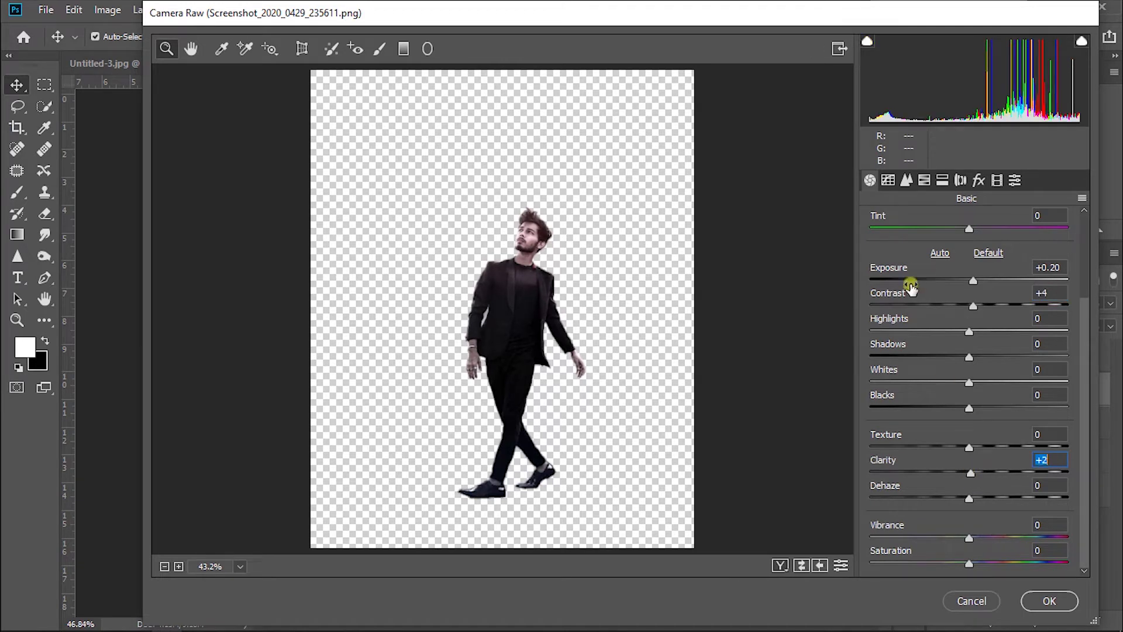
# Step: In the HSL adjustments, set Blues hue -23, Reds saturation +8, Oranges saturation -2 and Oranges luminance +2, and apply the Camera Raw filter
pyautogui.click(925, 179)
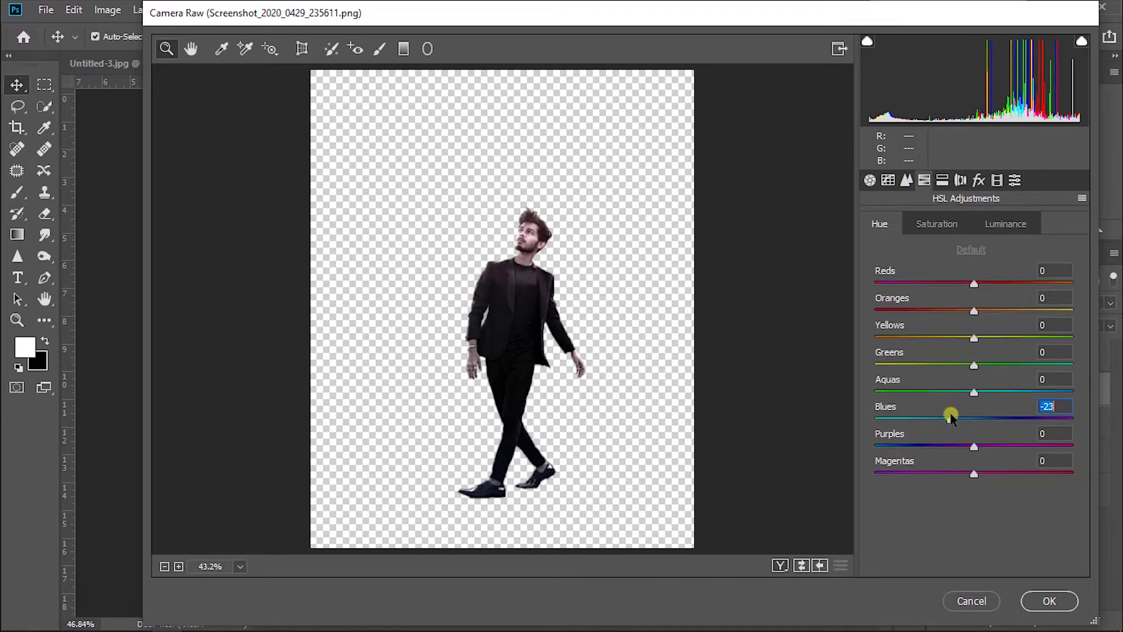
pyautogui.click(953, 231)
pyautogui.click(1005, 224)
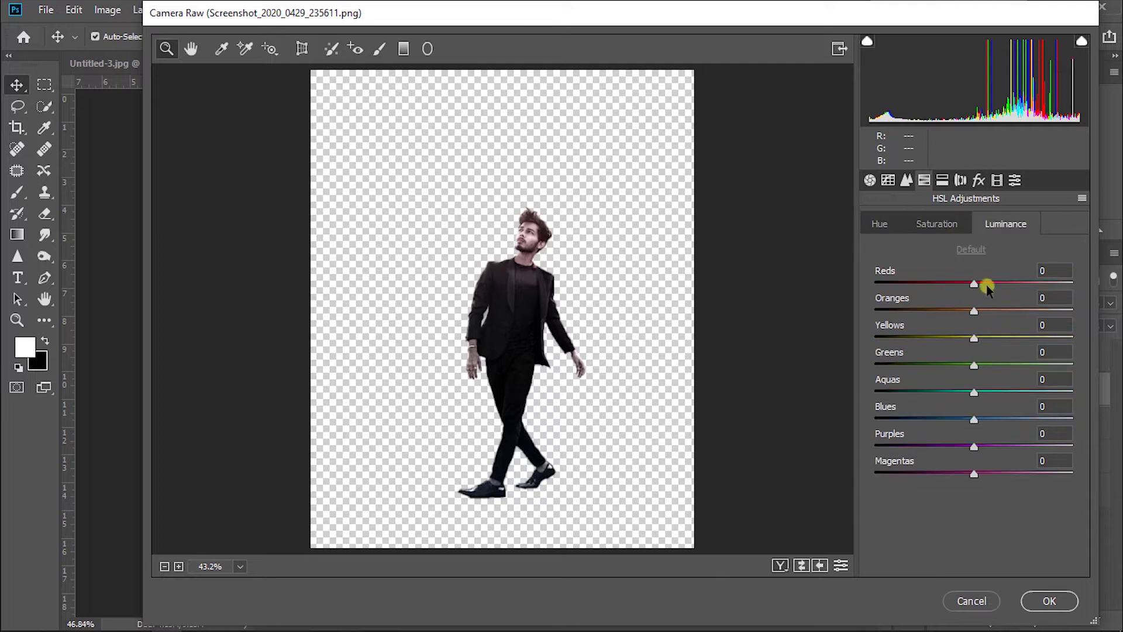
pyautogui.click(936, 224)
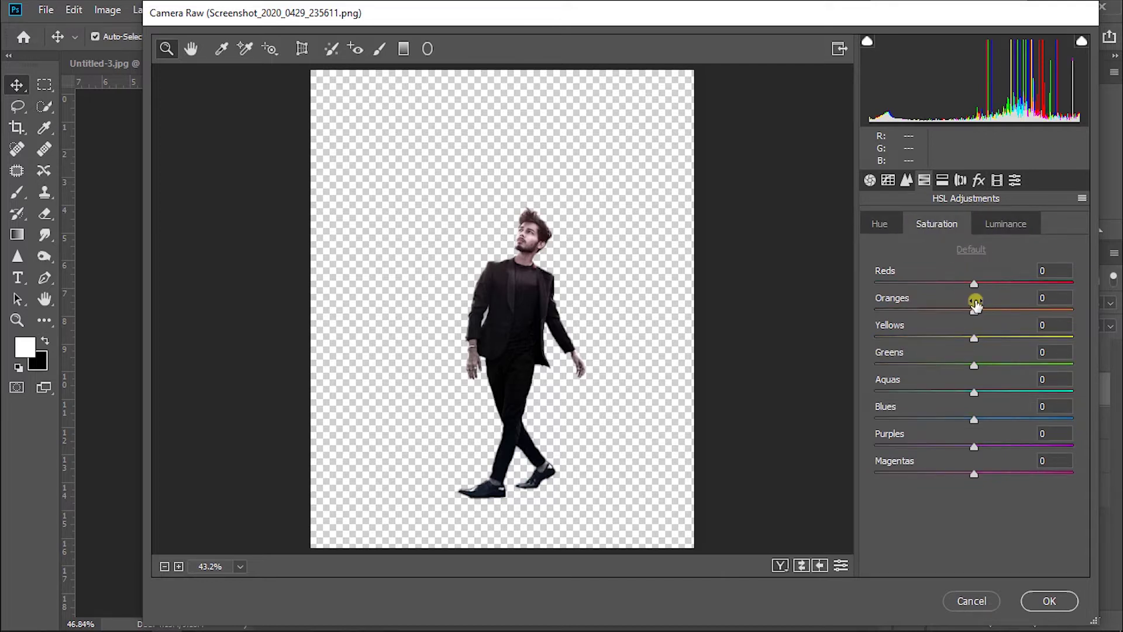
pyautogui.moveTo(989, 284); pyautogui.dragTo(984, 307)
pyautogui.click(983, 224)
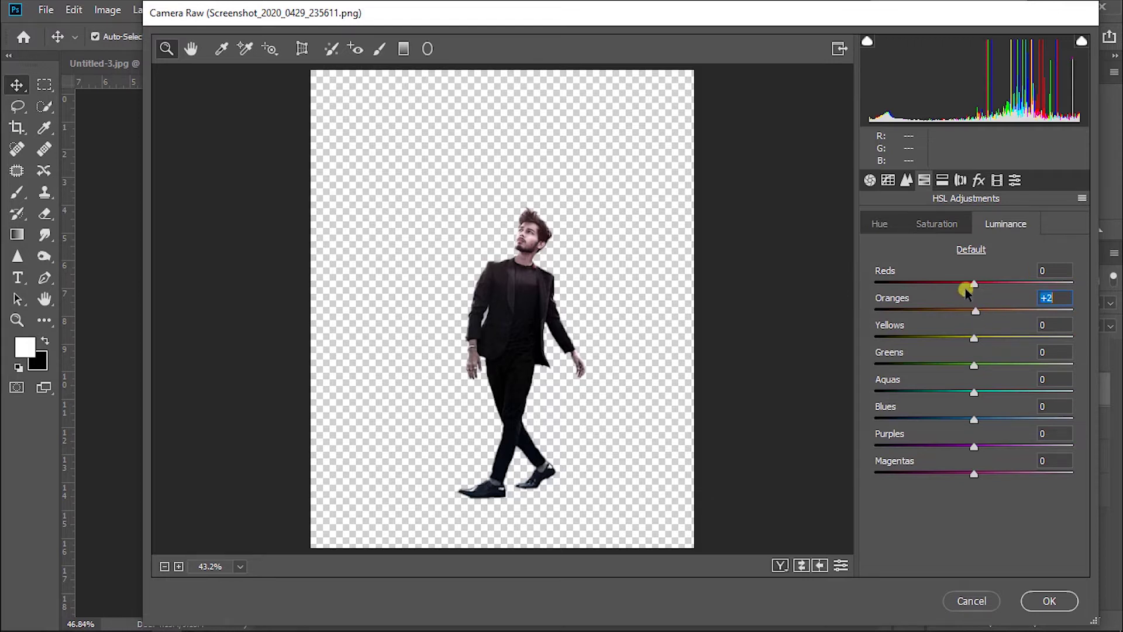
pyautogui.click(935, 225)
pyautogui.moveTo(966, 311); pyautogui.dragTo(973, 311)
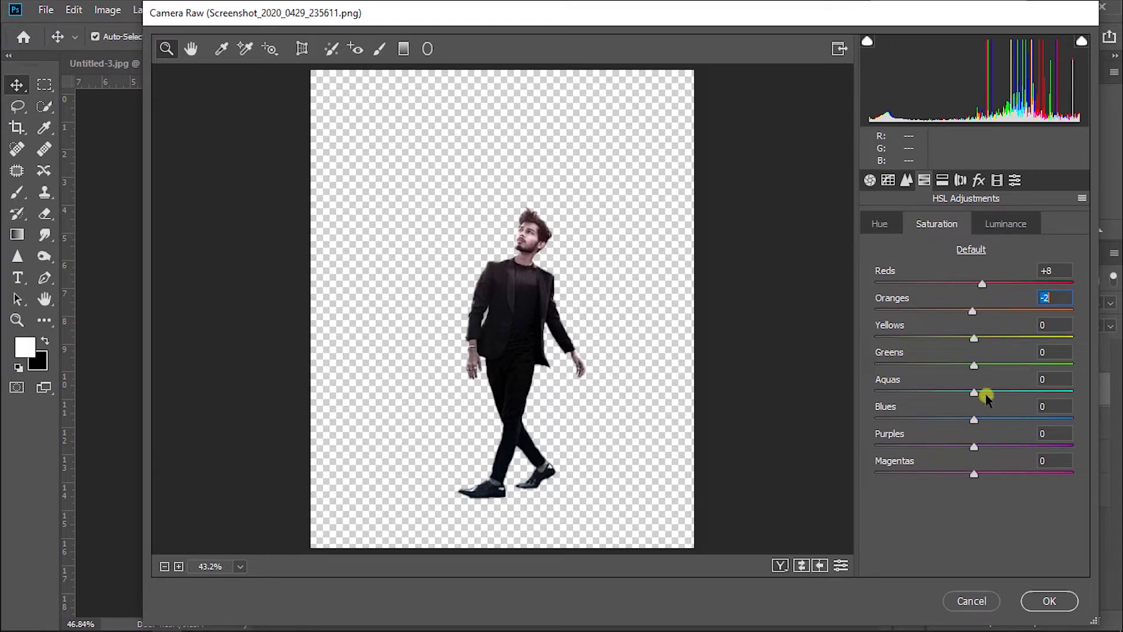
pyautogui.click(1047, 600)
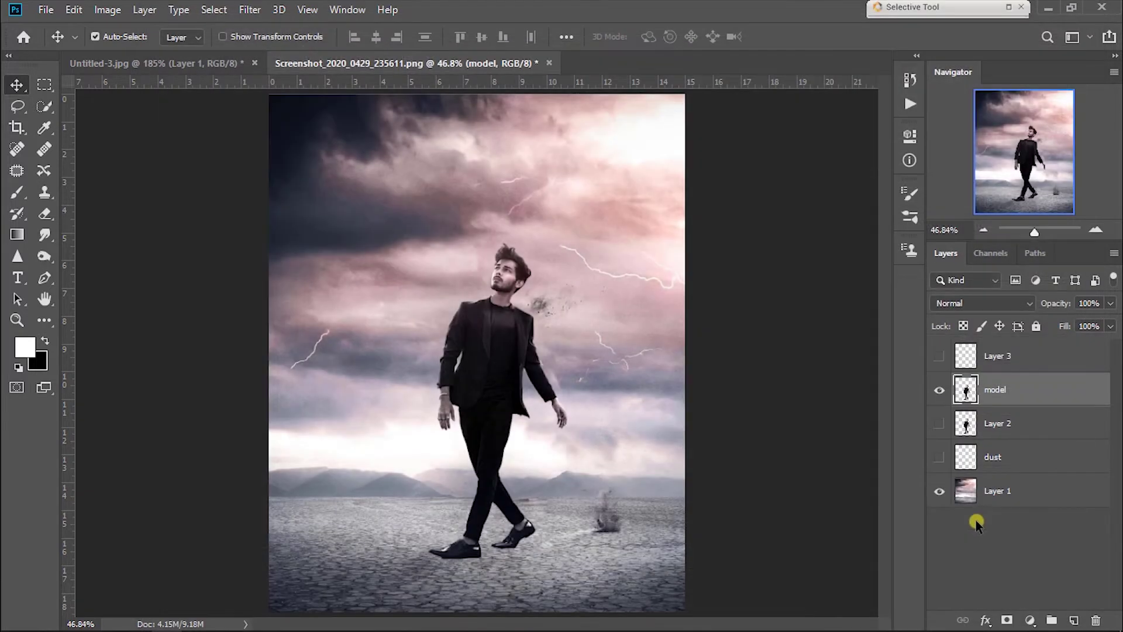
# Step: Show Layer 2 and merge the model layer down into it
pyautogui.click(940, 390)
pyautogui.click(940, 424)
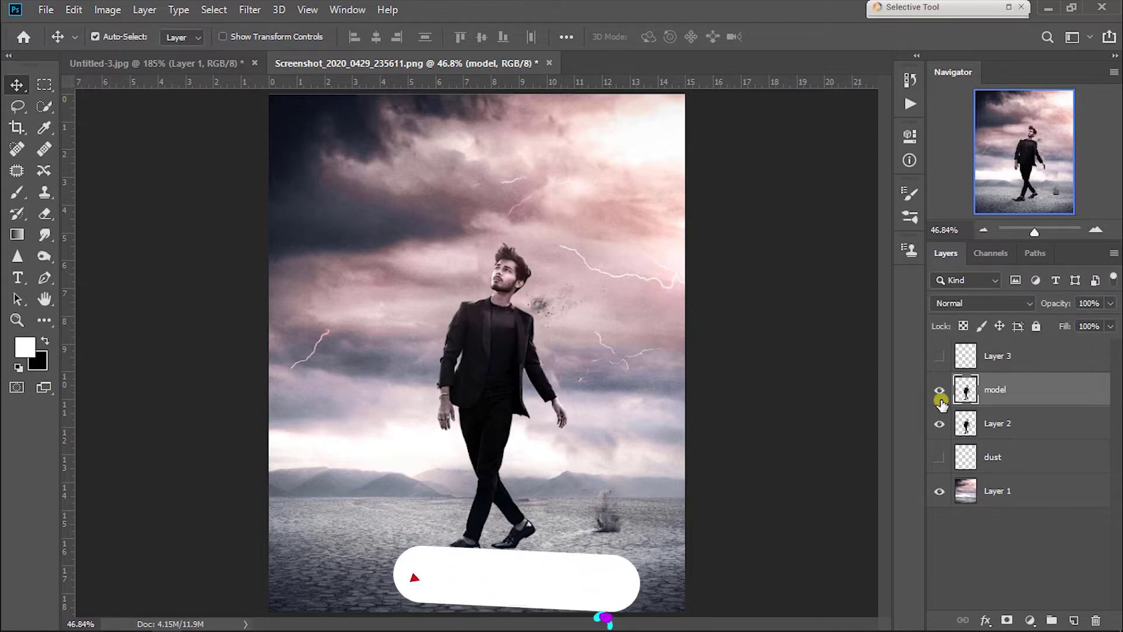
pyautogui.rightClick(1034, 396)
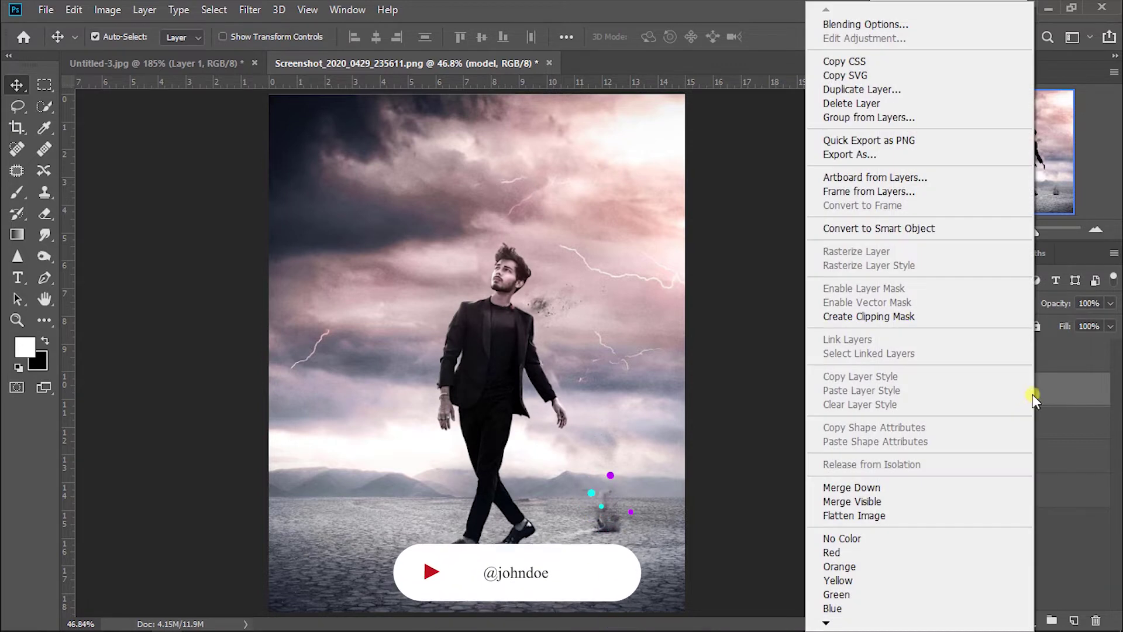
pyautogui.click(886, 488)
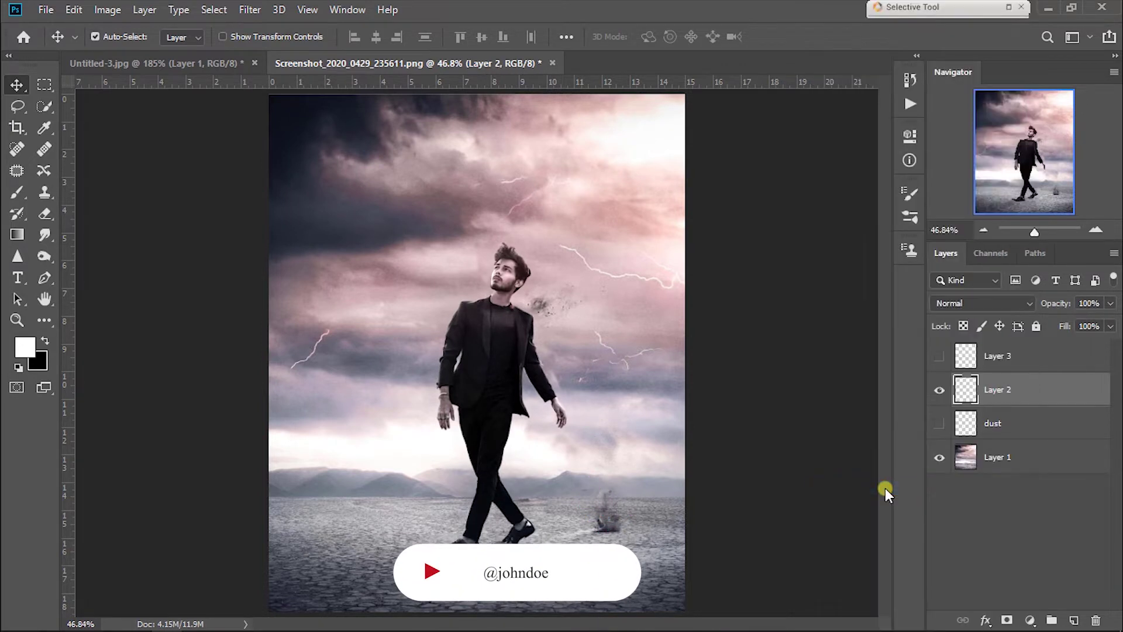
# Step: Show the dust layer and enlarge the dust on the ground behind the man to about 150%
pyautogui.click(955, 429)
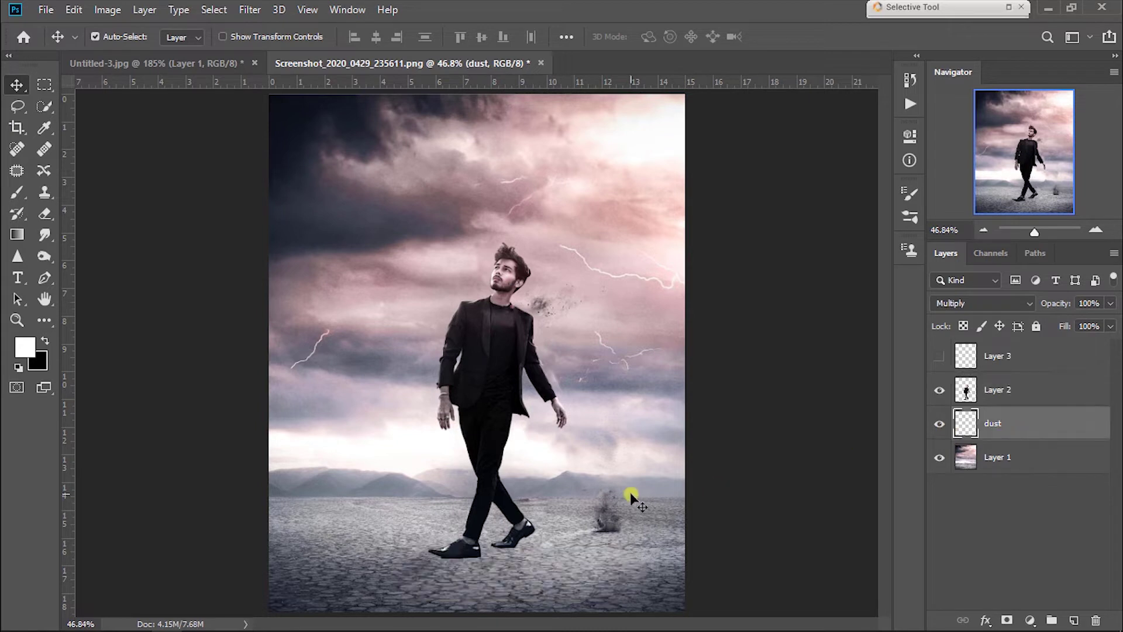
pyautogui.hotkey('ctrl', 't')
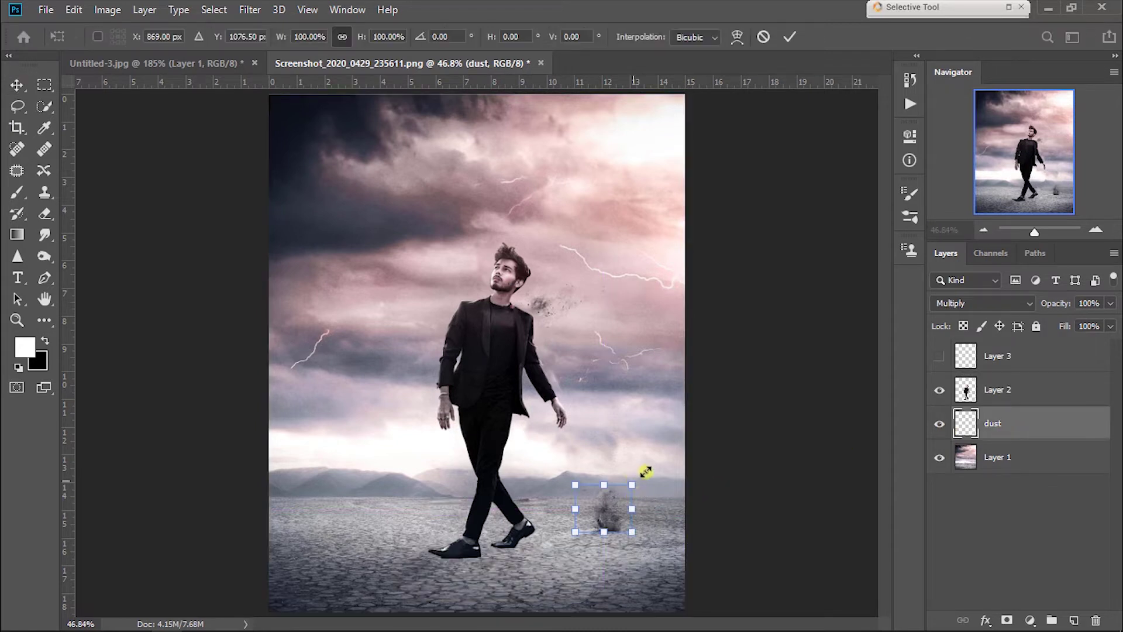
pyautogui.moveTo(647, 471); pyautogui.dragTo(664, 446)
pyautogui.moveTo(602, 515); pyautogui.dragTo(615, 518)
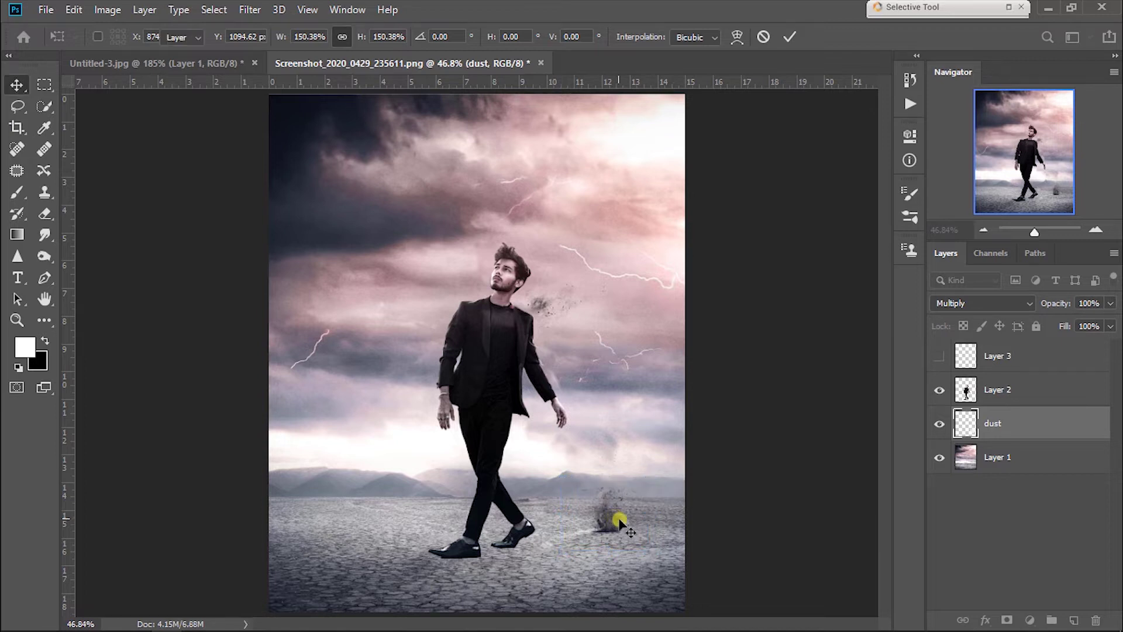
pyautogui.press('Return')
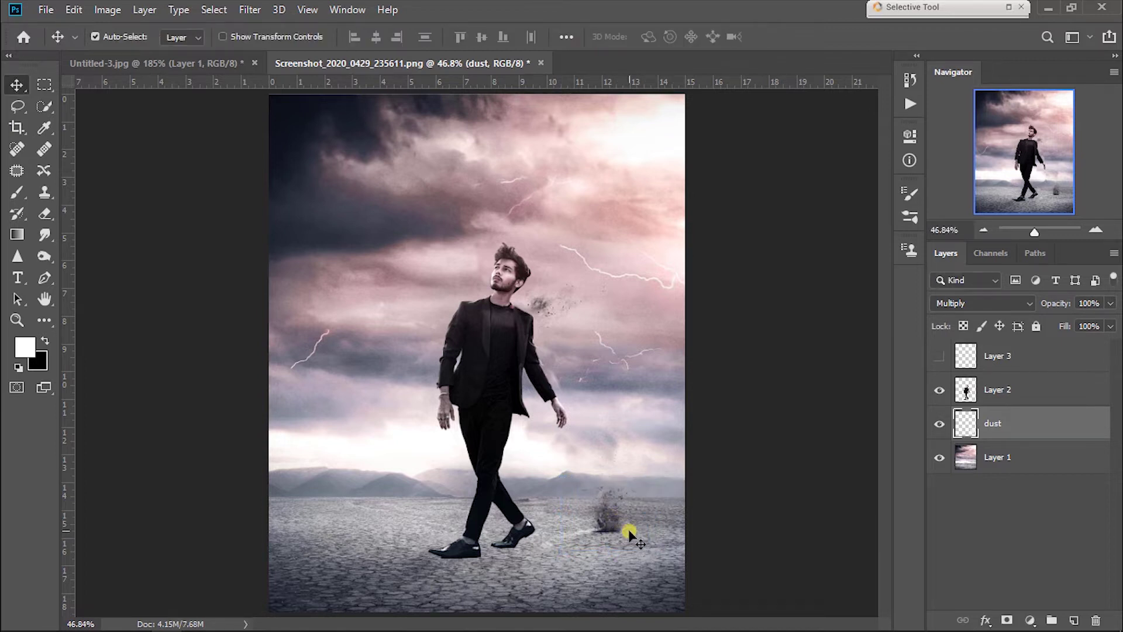
# Step: Erase the stray area beside the base of the dust on the ground
pyautogui.scroll(2, 630, 533)
pyautogui.moveTo(627, 532); pyautogui.dragTo(569, 280)
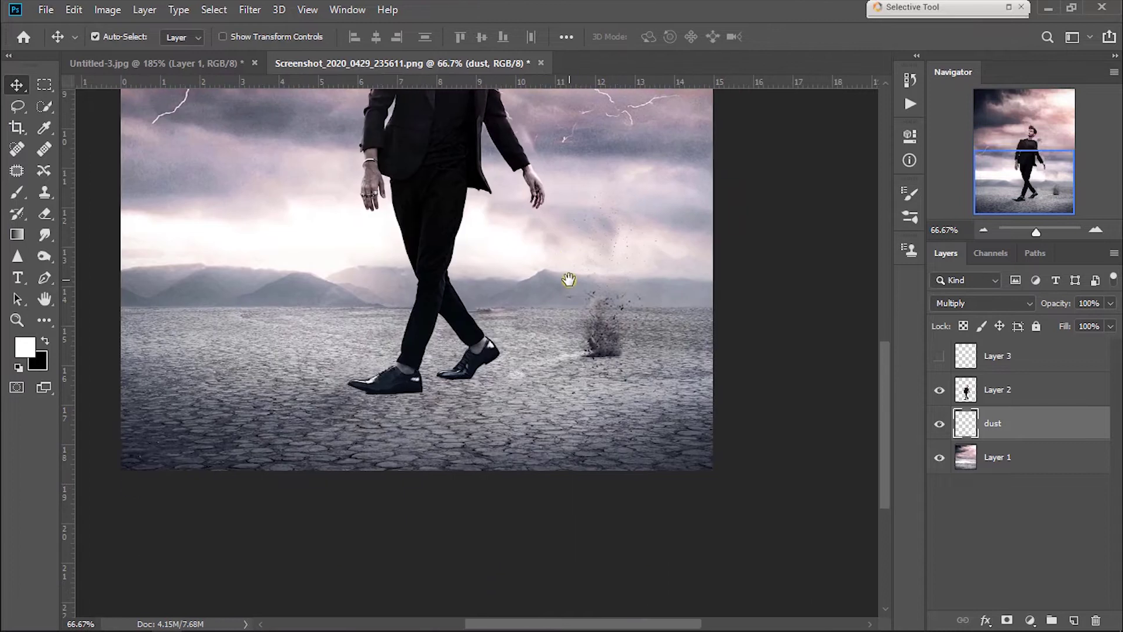
pyautogui.press('e')
pyautogui.moveTo(583, 378)
pyautogui.mouseDown()
pyautogui.moveTo(633, 376)
pyautogui.moveTo(550, 375)
pyautogui.mouseUp()
pyautogui.scroll(-2, 550, 375)
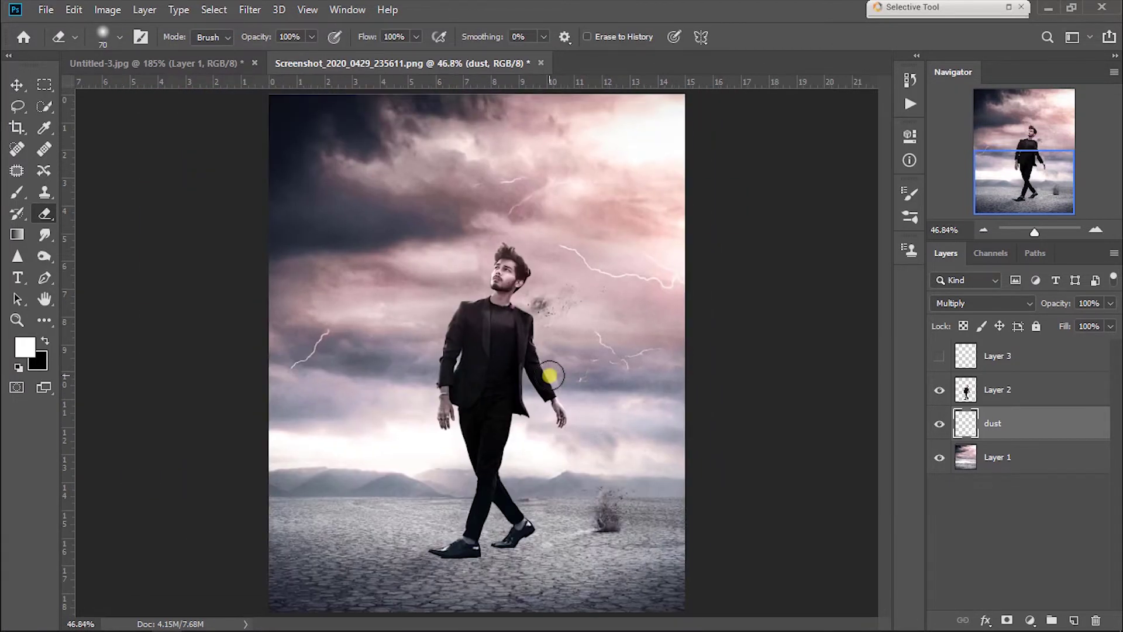
# Step: Duplicate the dust layer and place the copy behind the man's shoulder, rotated about 43.5° and scaled to about 58% width and 111% height
pyautogui.hotkey('ctrl', 'j')
pyautogui.hotkey('ctrl', 't')
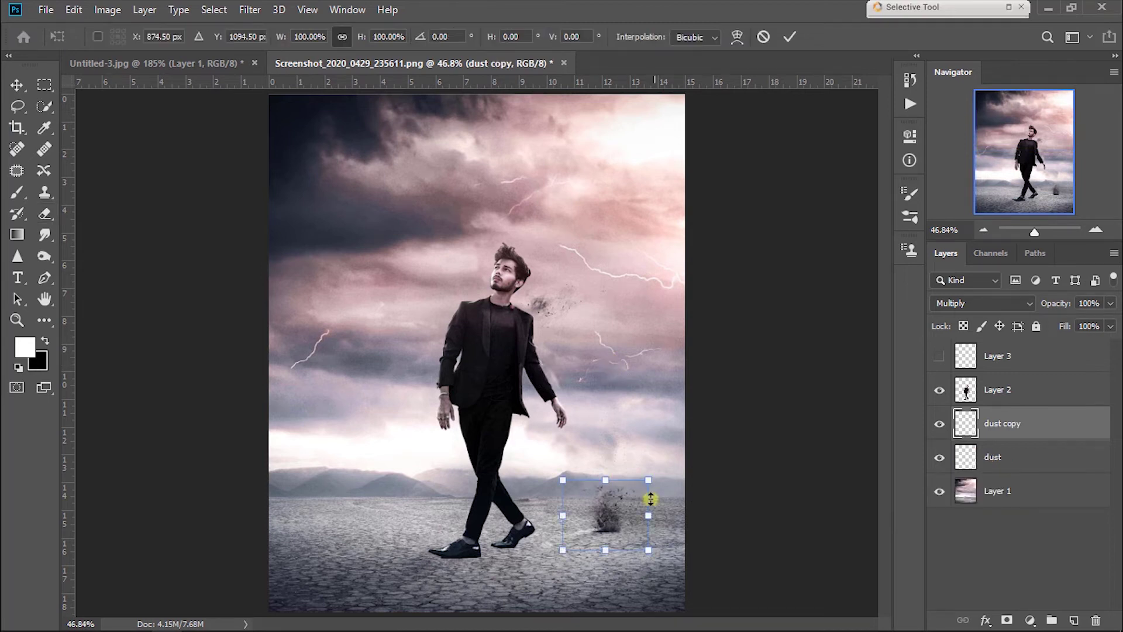
pyautogui.moveTo(627, 504); pyautogui.dragTo(585, 324)
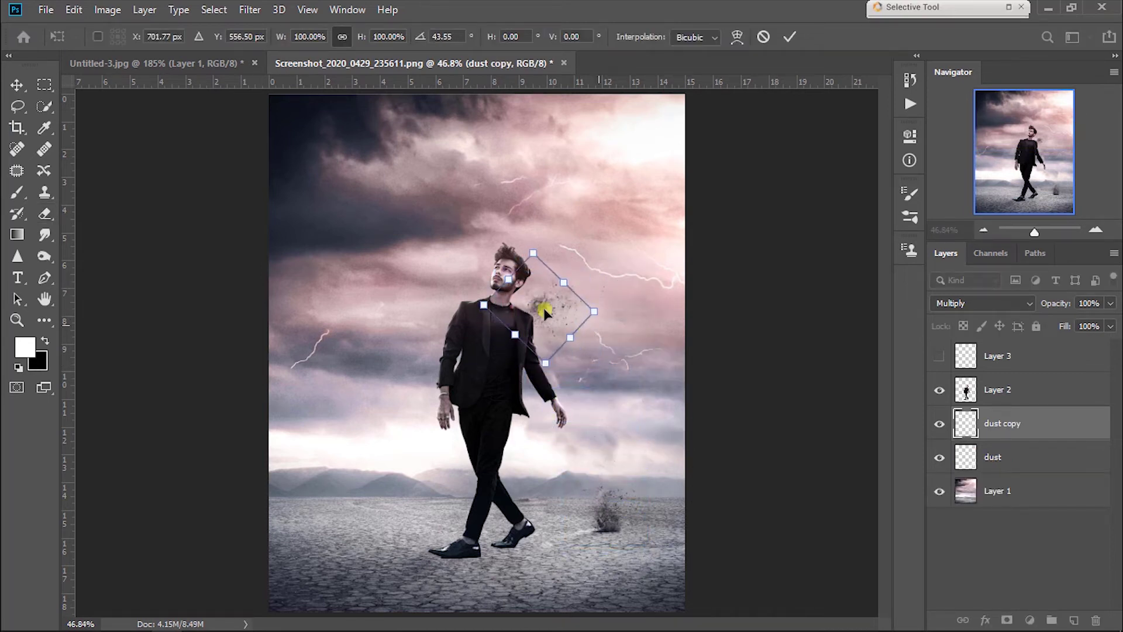
pyautogui.moveTo(571, 337); pyautogui.dragTo(559, 290)
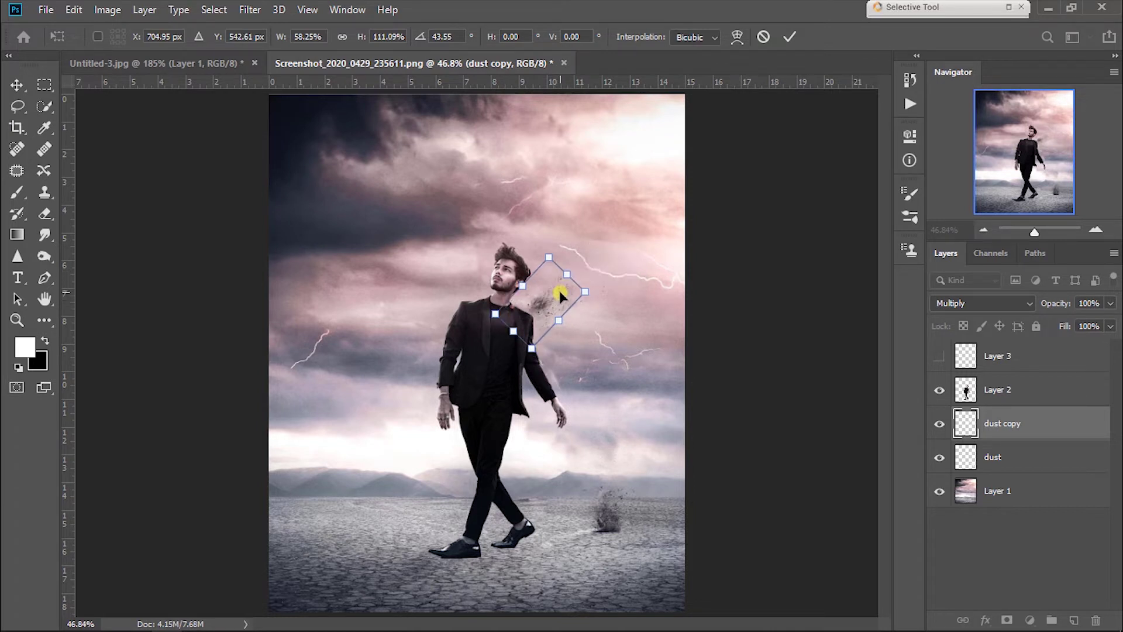
pyautogui.press('Return')
pyautogui.press('e')
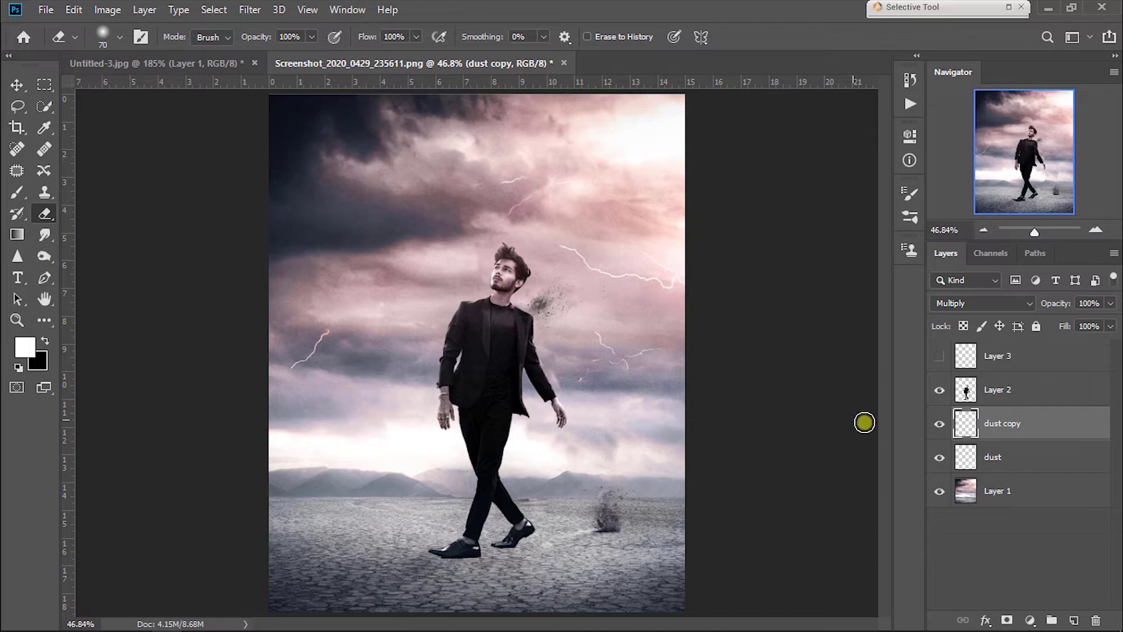
pyautogui.click(940, 424)
pyautogui.click(940, 423)
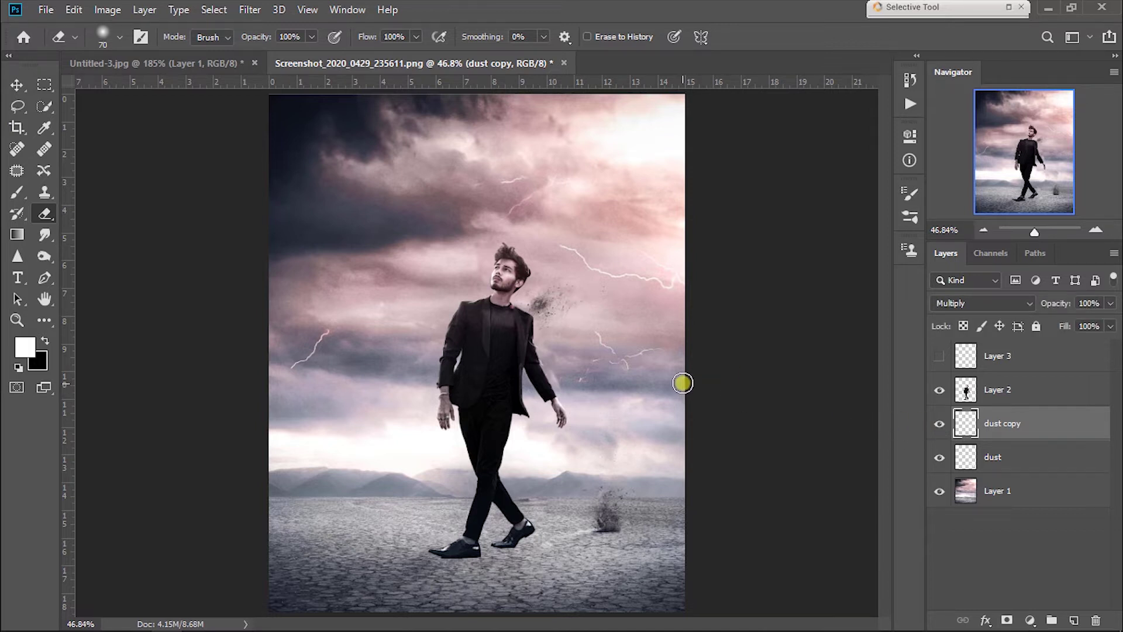
pyautogui.hotkey('ctrl', '-')
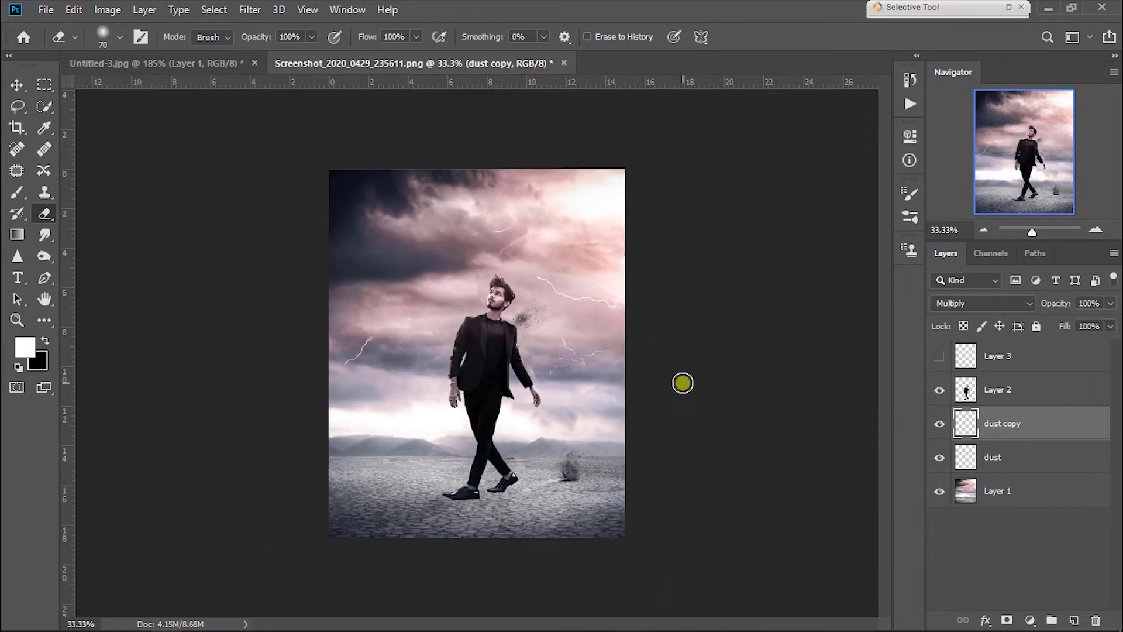
pyautogui.hotkey('ctrl', '0')
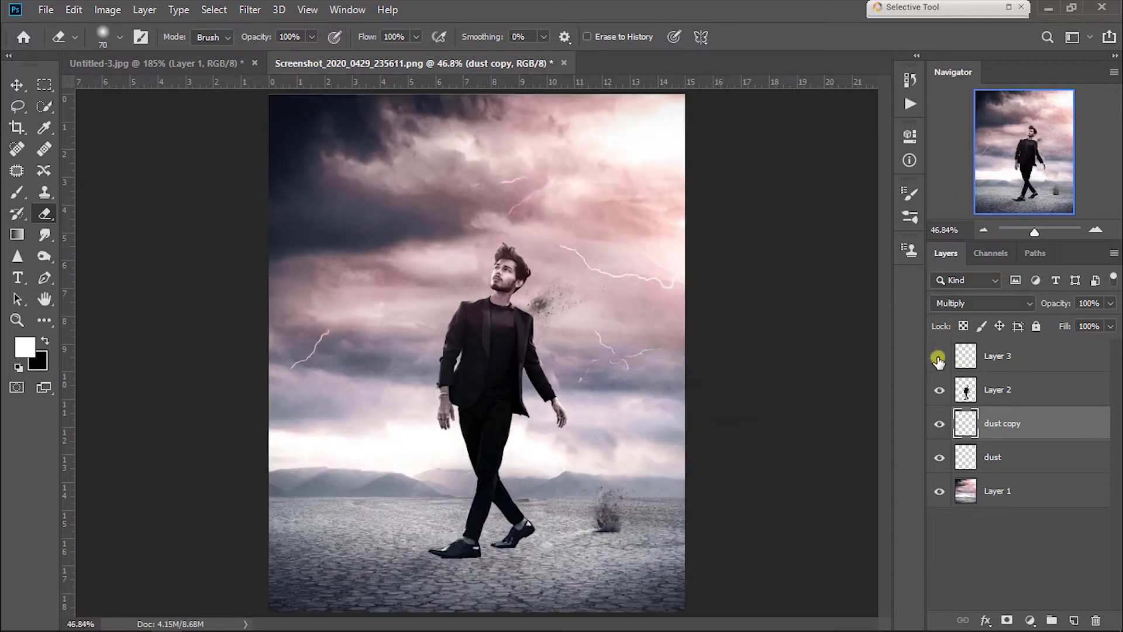
# Step: Show Layer 3 and scale its glowing mark on the man's chest to about 90%
pyautogui.click(1006, 354)
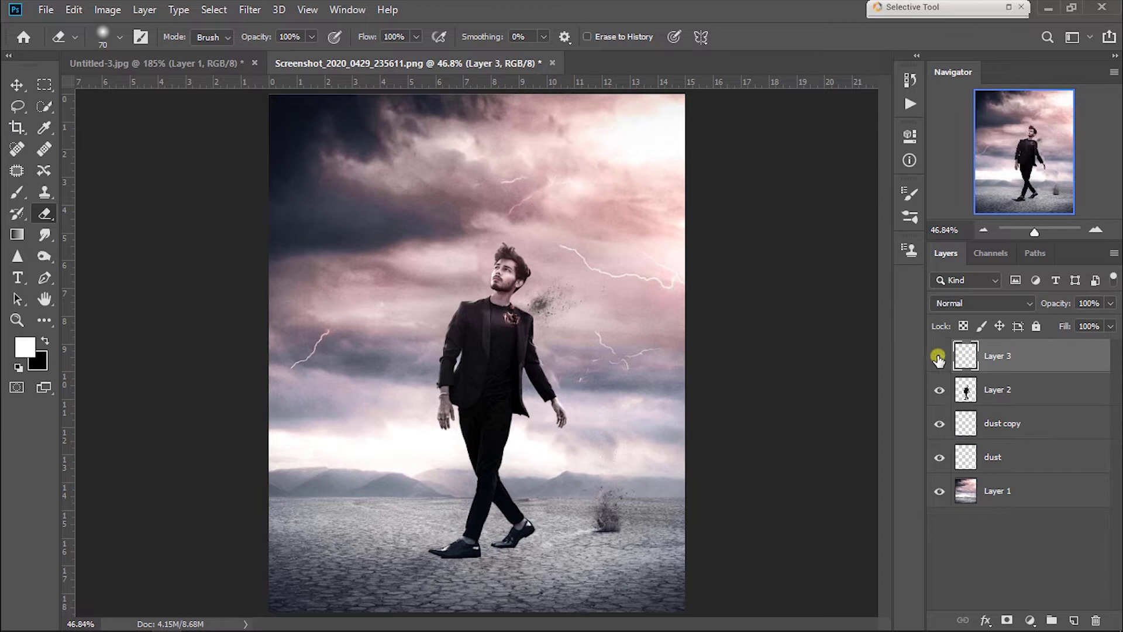
pyautogui.hotkey('ctrl', '+')
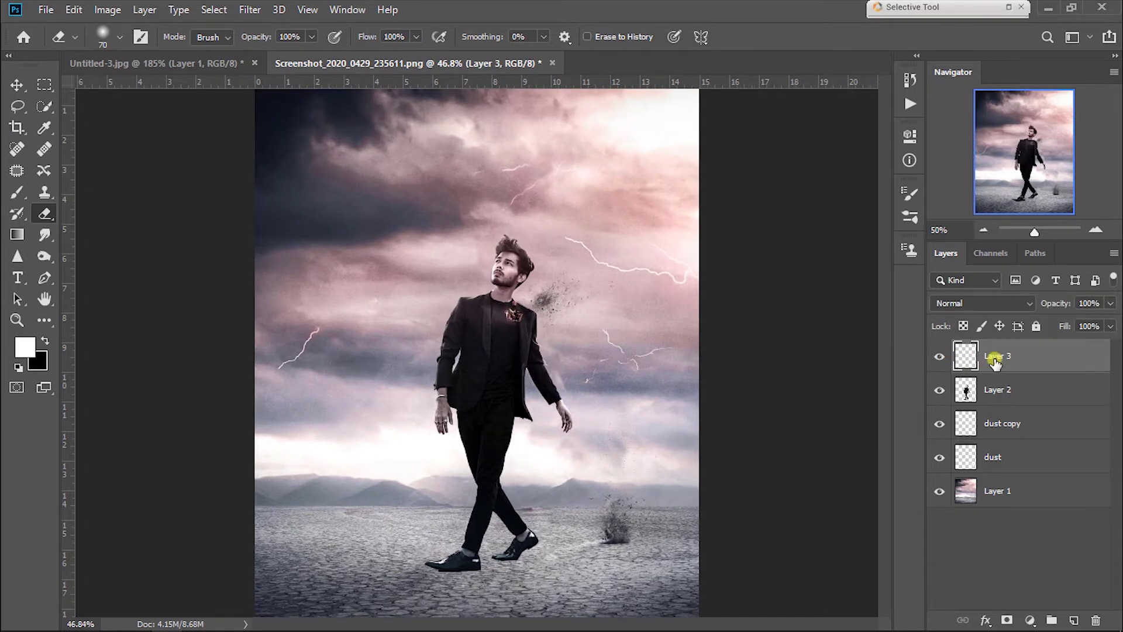
pyautogui.hotkey('ctrl', '+')
pyautogui.moveTo(569, 318); pyautogui.dragTo(567, 343)
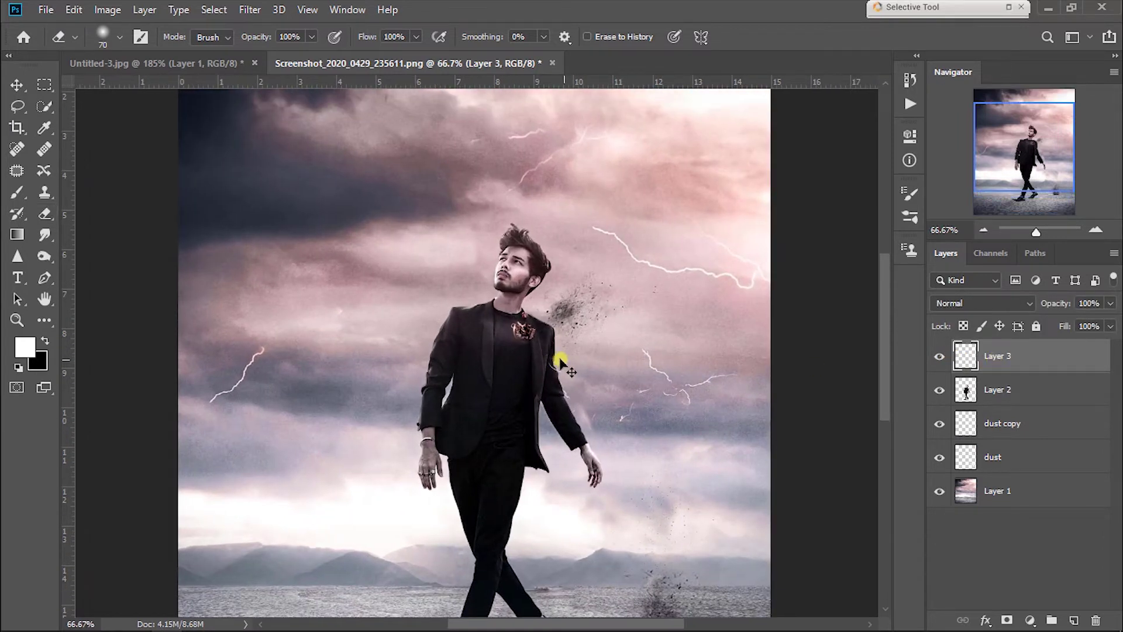
pyautogui.hotkey('ctrl', 't')
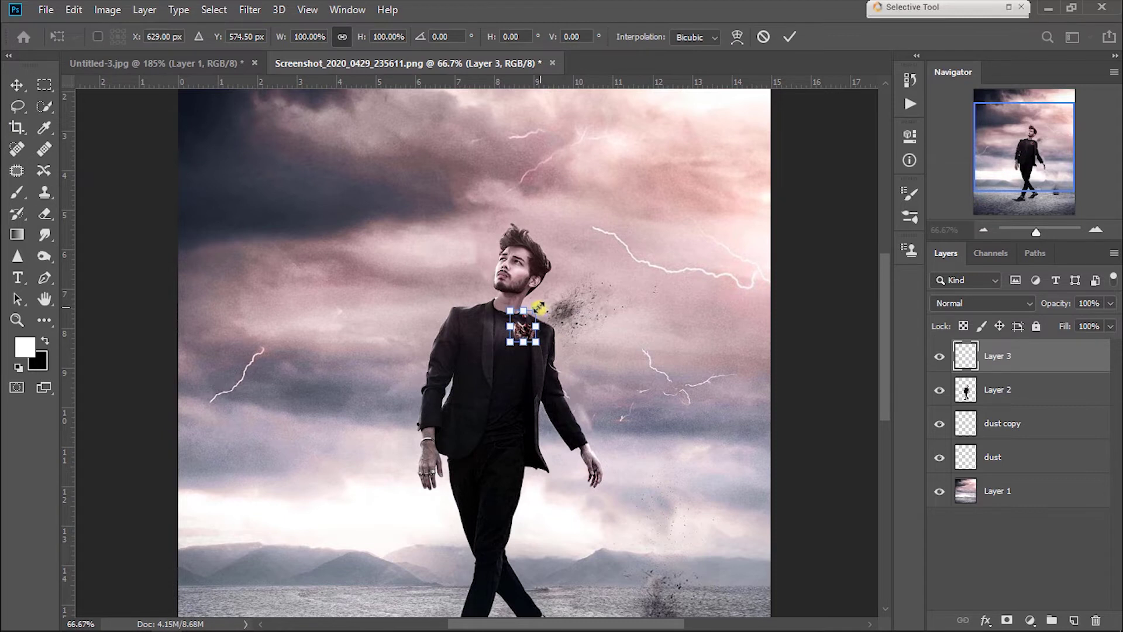
pyautogui.moveTo(538, 309); pyautogui.dragTo(536, 310)
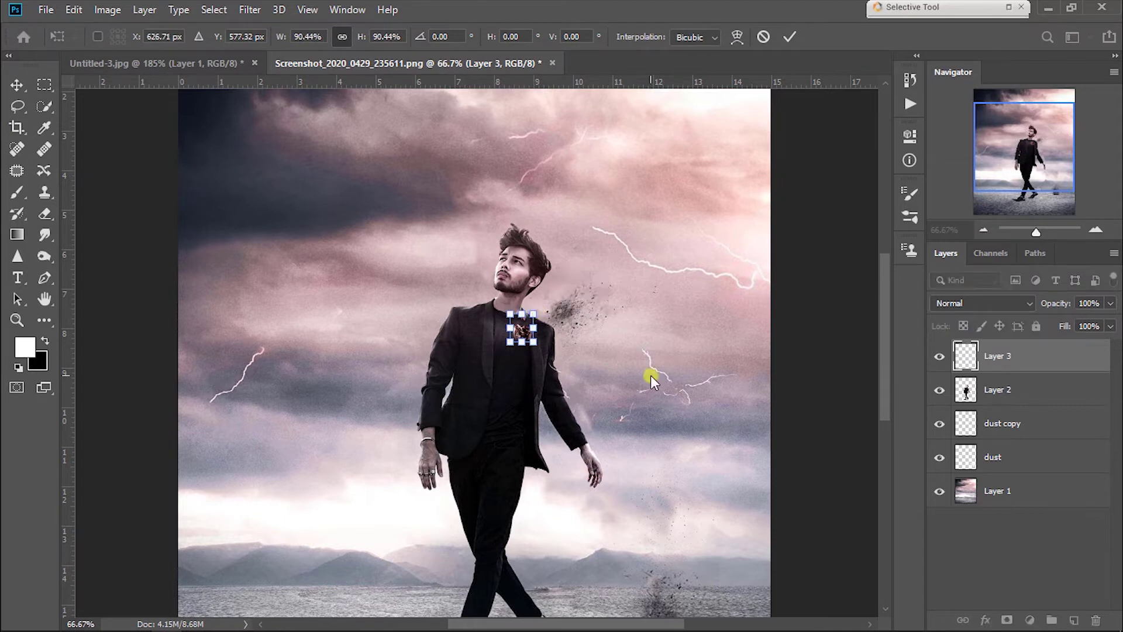
pyautogui.press('Return')
pyautogui.press('e')
pyautogui.hotkey('ctrl', '0')
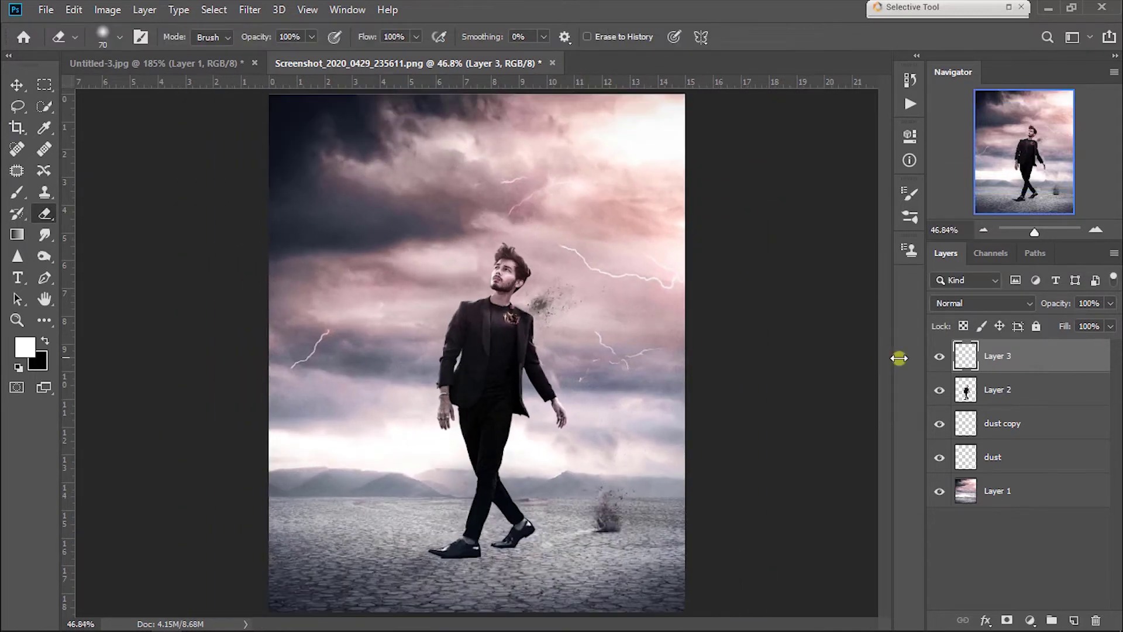
# Step: Place the line lightning image as an embedded object, scale it to about 79%, and rotate and position it so the bolt reaches the man's chest
pyautogui.click(45, 10)
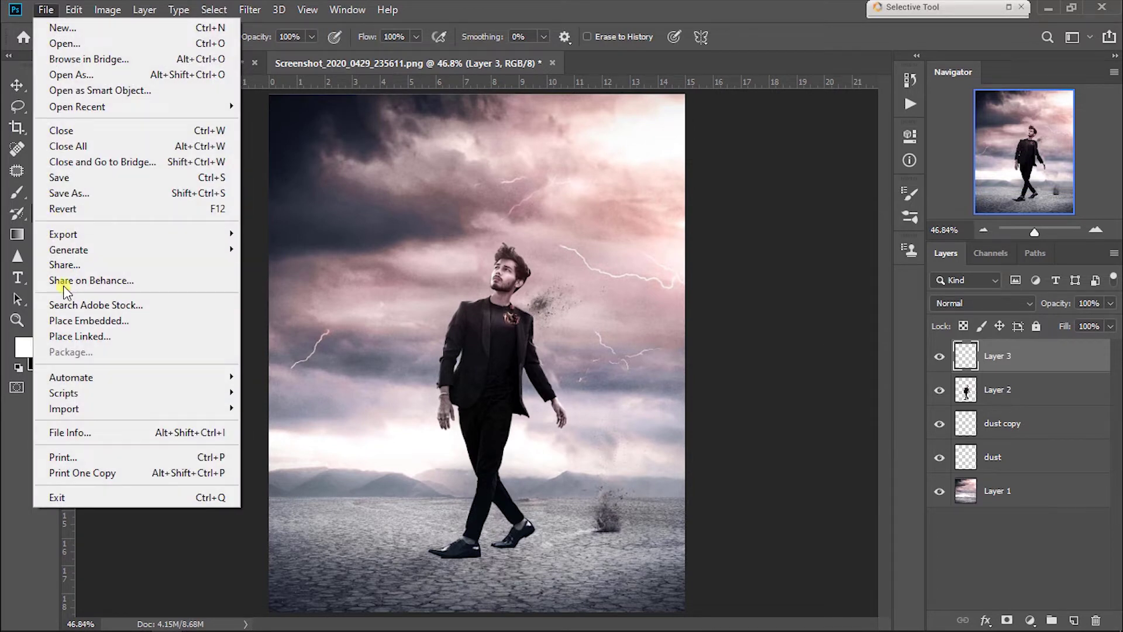
pyautogui.click(70, 316)
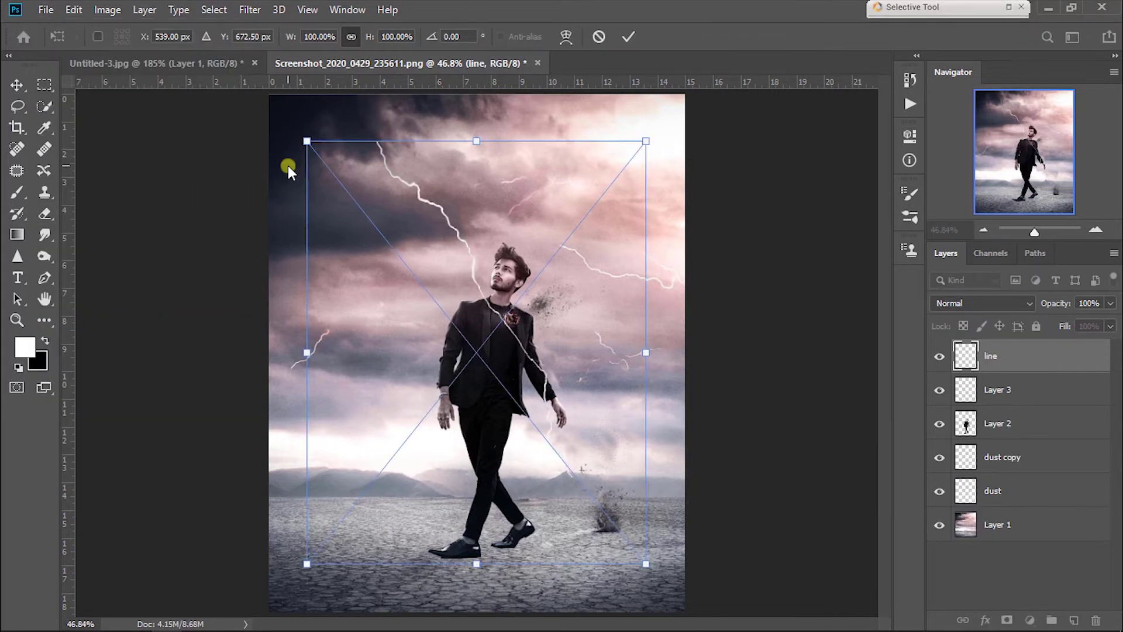
pyautogui.moveTo(307, 141); pyautogui.dragTo(374, 226)
pyautogui.moveTo(426, 281); pyautogui.dragTo(307, 128)
pyautogui.moveTo(535, 428); pyautogui.dragTo(526, 414)
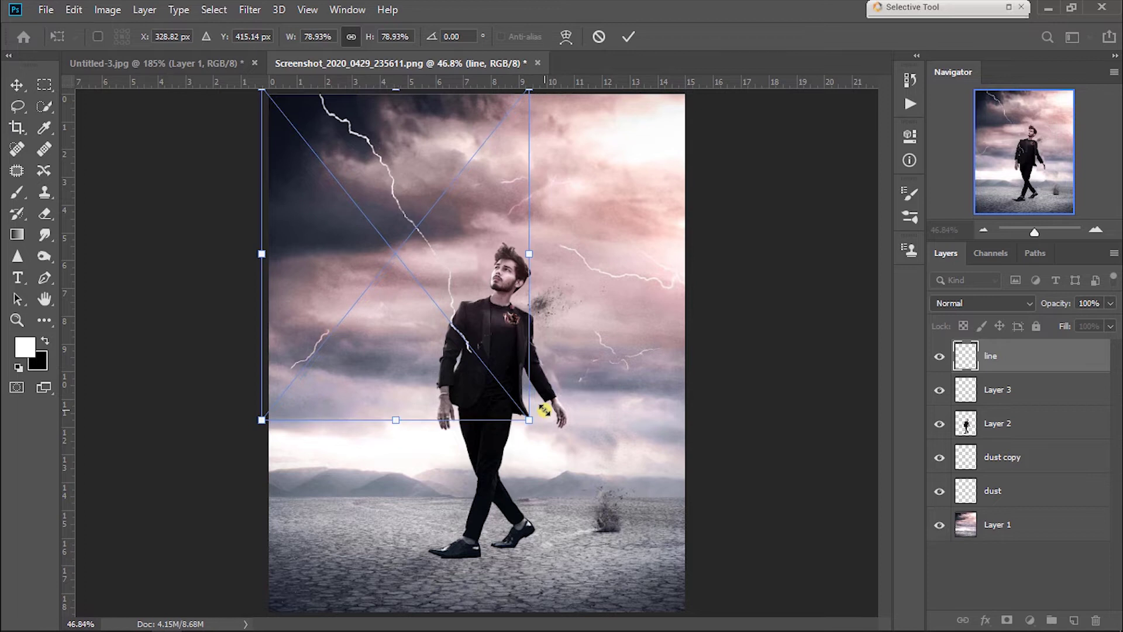
pyautogui.moveTo(567, 293); pyautogui.dragTo(571, 258)
pyautogui.moveTo(498, 292)
pyautogui.mouseDown()
pyautogui.moveTo(518, 299)
pyautogui.moveTo(517, 287)
pyautogui.mouseUp()
pyautogui.press('Return')
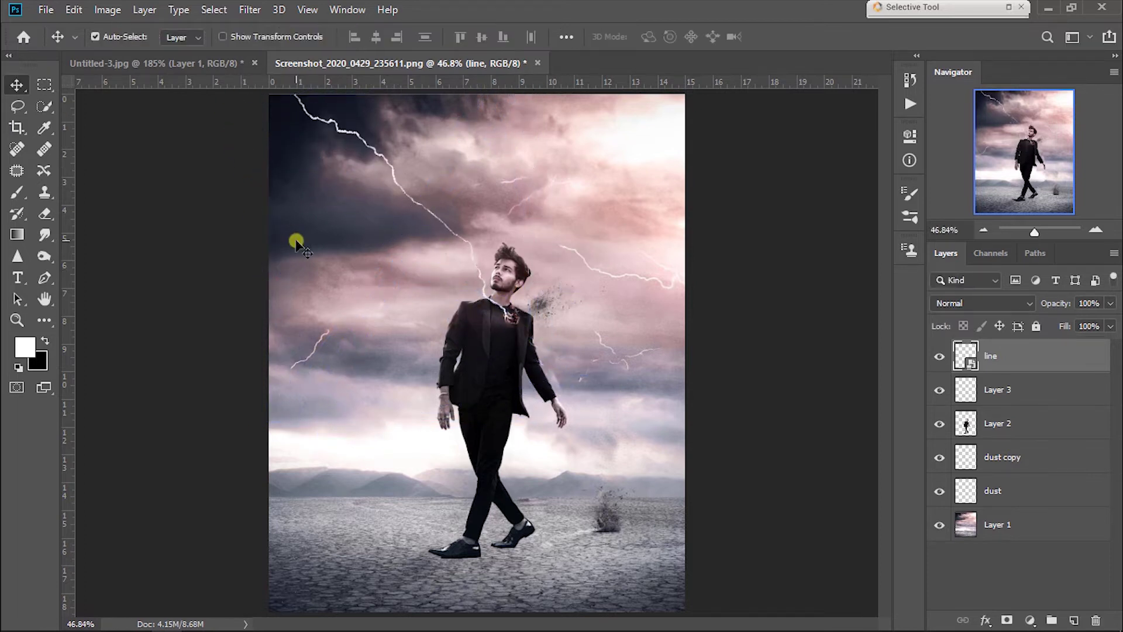
# Step: Transform the line lightning layer to about 79% scale and about -5.5° rotation, positioning the bolt toward the man's chest
pyautogui.press('ctrl')
pyautogui.hotkey('ctrl', '-')
pyautogui.hotkey('ctrl', 't')
pyautogui.moveTo(489, 172); pyautogui.dragTo(539, 213)
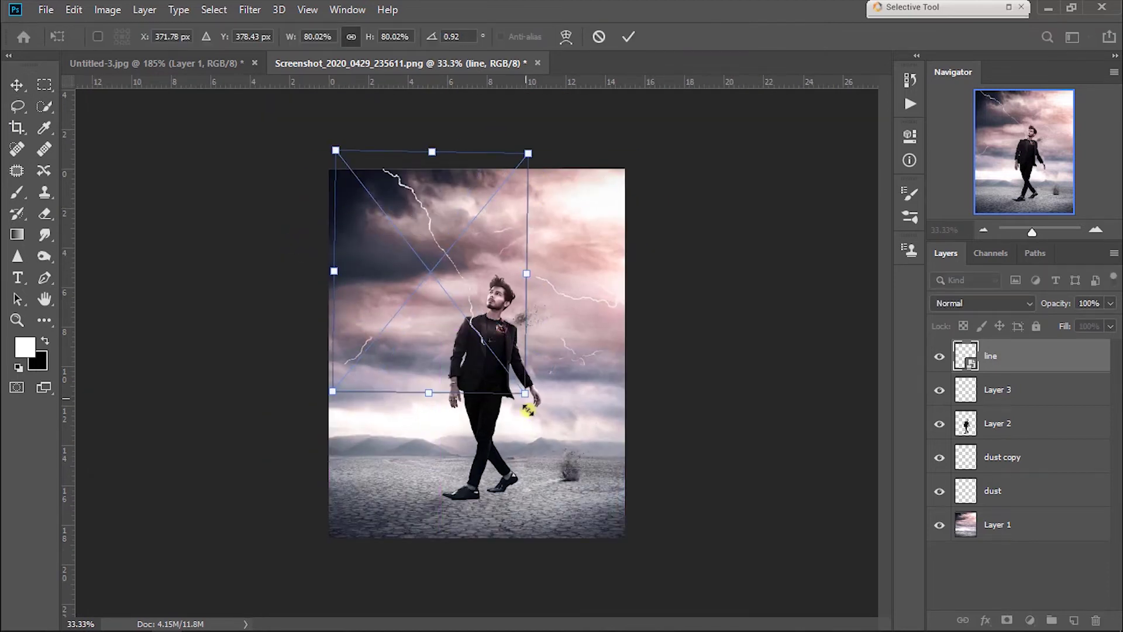
pyautogui.moveTo(531, 398); pyautogui.dragTo(507, 367)
pyautogui.moveTo(487, 292); pyautogui.dragTo(521, 302)
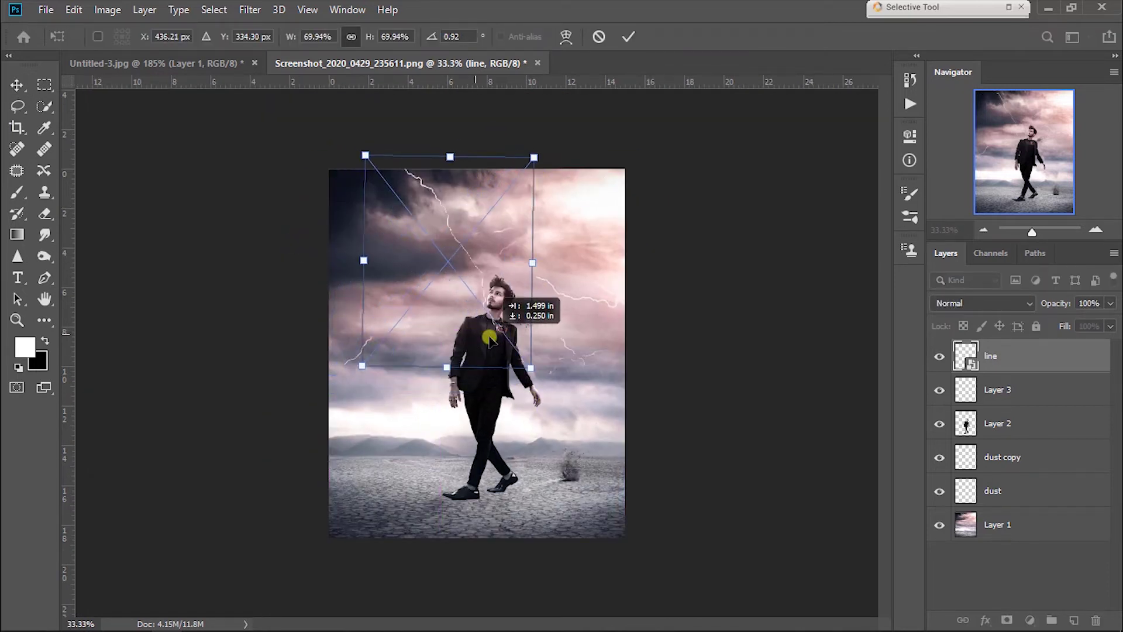
pyautogui.moveTo(370, 158); pyautogui.dragTo(440, 242)
pyautogui.moveTo(526, 227); pyautogui.dragTo(520, 264)
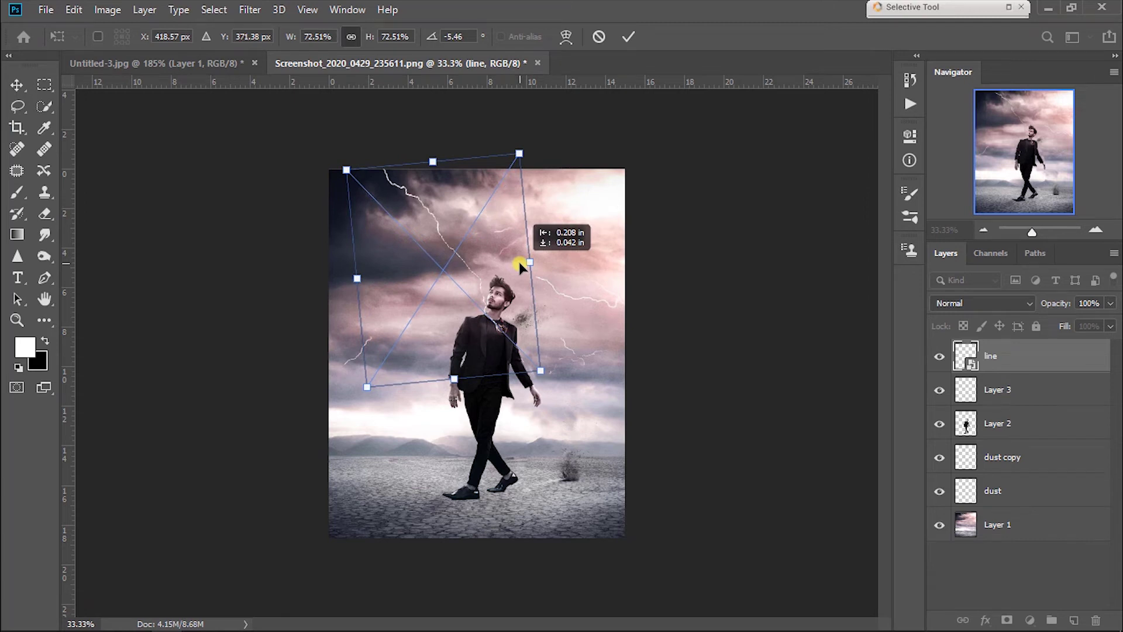
pyautogui.moveTo(346, 170); pyautogui.dragTo(342, 165)
pyautogui.moveTo(370, 209); pyautogui.dragTo(373, 210)
pyautogui.press('Return')
pyautogui.scroll(2, 373, 209)
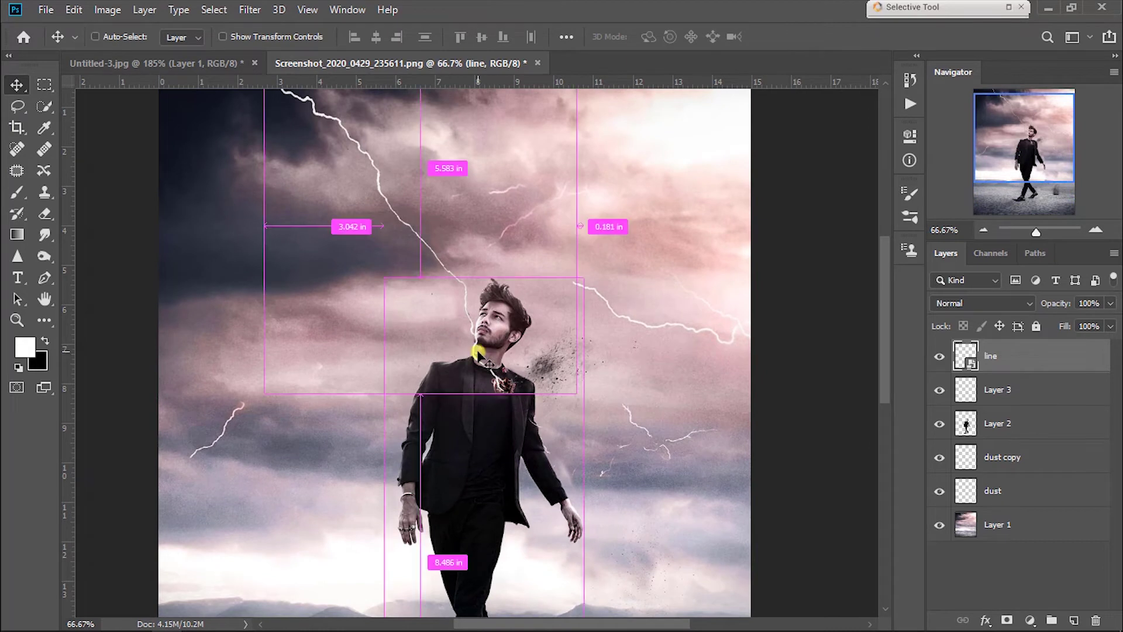
# Step: Scale the line lightning layer down to about 70%, rotate it to about -6°, and reposition the bolt over the chest mark
pyautogui.hotkey('ctrl', 't')
pyautogui.hotkey('ctrl', '0')
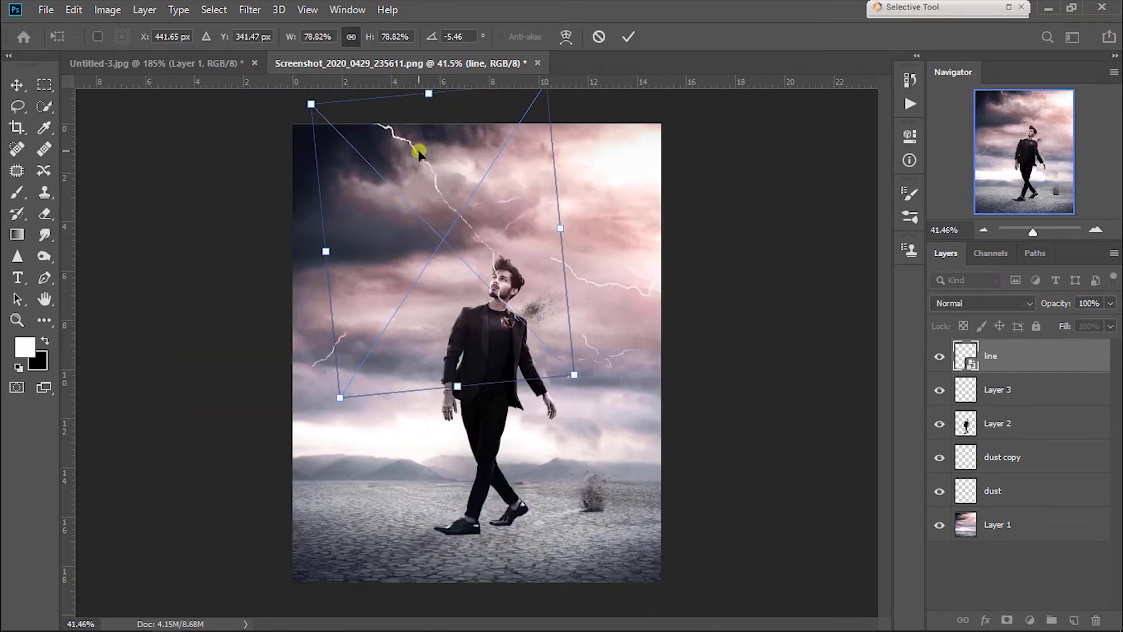
pyautogui.hotkey('ctrl', '-')
pyautogui.moveTo(527, 140); pyautogui.dragTo(503, 163)
pyautogui.moveTo(542, 337); pyautogui.dragTo(514, 317)
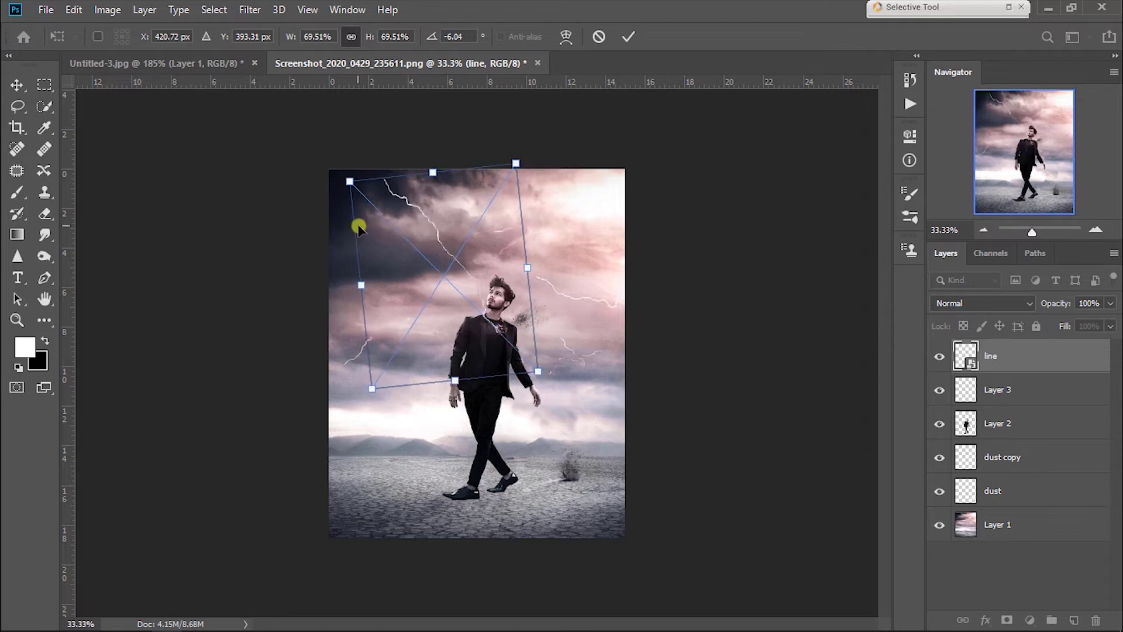
pyautogui.moveTo(359, 229); pyautogui.dragTo(359, 221)
pyautogui.press('Return')
pyautogui.hotkey('ctrl', '+')
pyautogui.hotkey('ctrl', '+')
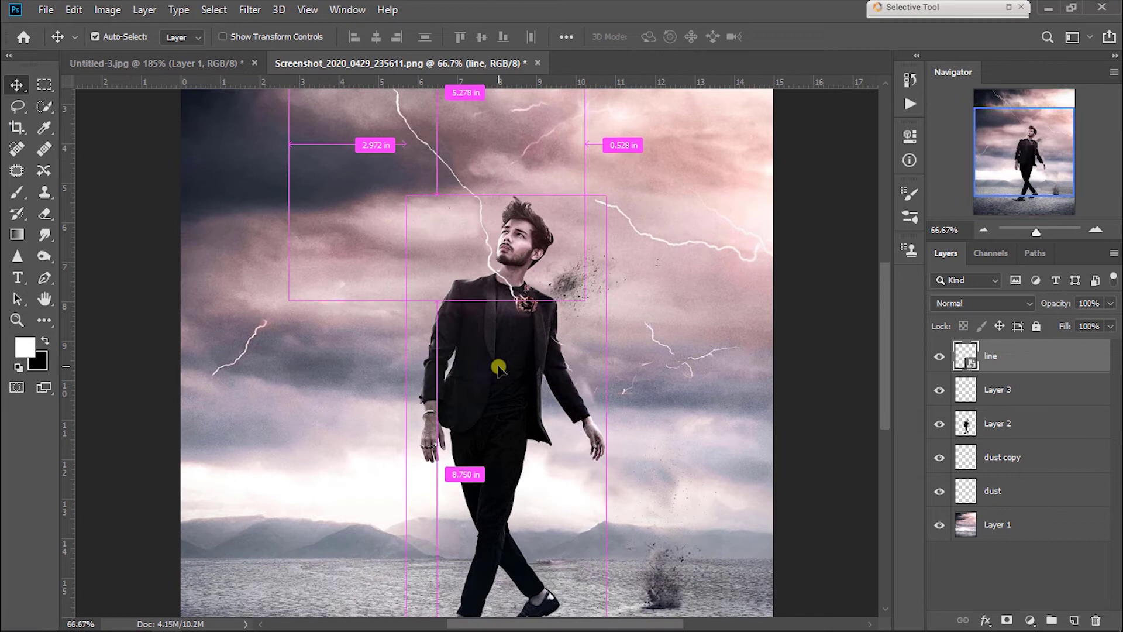
# Step: Fine-tune the line lightning layer to about 72% width, 70% height and -5° rotation so its tip meets the chest mark
pyautogui.hotkey('ctrl', 't')
pyautogui.moveTo(602, 376); pyautogui.dragTo(609, 381)
pyautogui.press('Return')
pyautogui.hotkey('ctrl', '0')
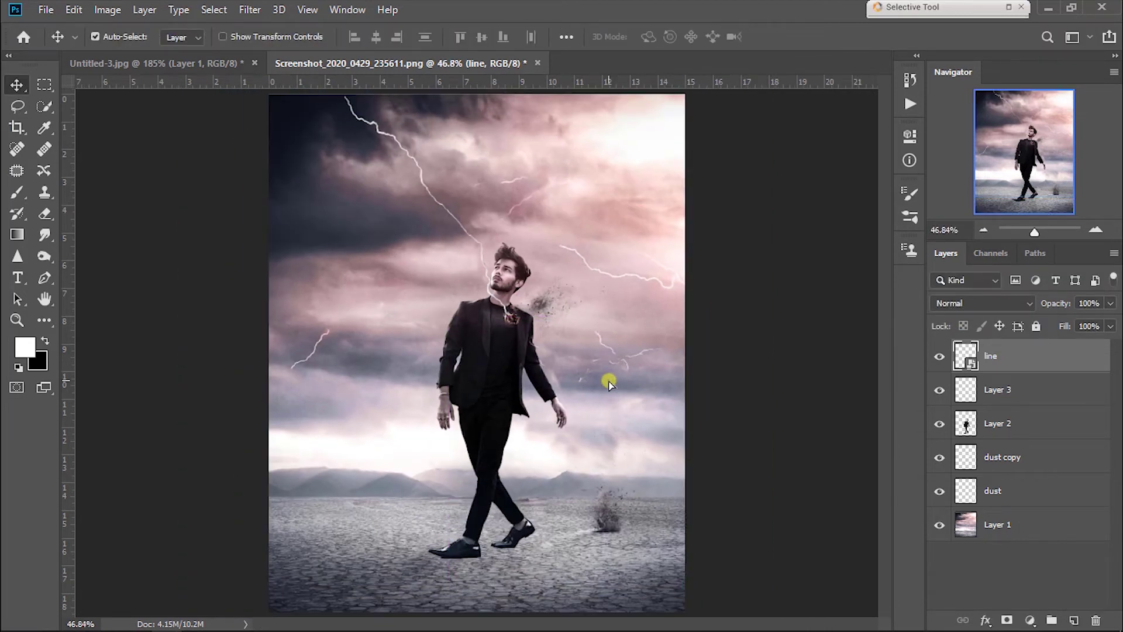
pyautogui.hotkey('ctrl', '-')
pyautogui.hotkey('ctrl', 't')
pyautogui.moveTo(559, 287); pyautogui.dragTo(549, 294)
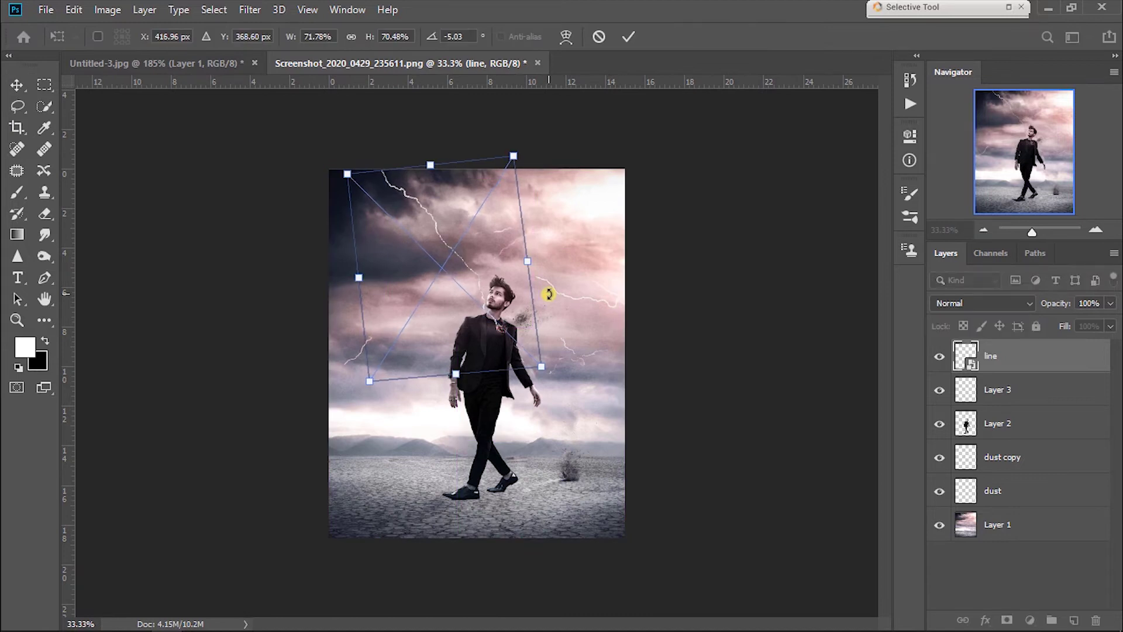
pyautogui.press('Return')
# Step: Duplicate the line lightning layer and move the copy down behind the man toward the dust on the ground
pyautogui.hotkey('ctrl', 'j')
pyautogui.hotkey('ctrl', 't')
pyautogui.moveTo(558, 307); pyautogui.dragTo(708, 422)
pyautogui.moveTo(463, 300); pyautogui.dragTo(454, 291)
pyautogui.moveTo(507, 388); pyautogui.dragTo(520, 389)
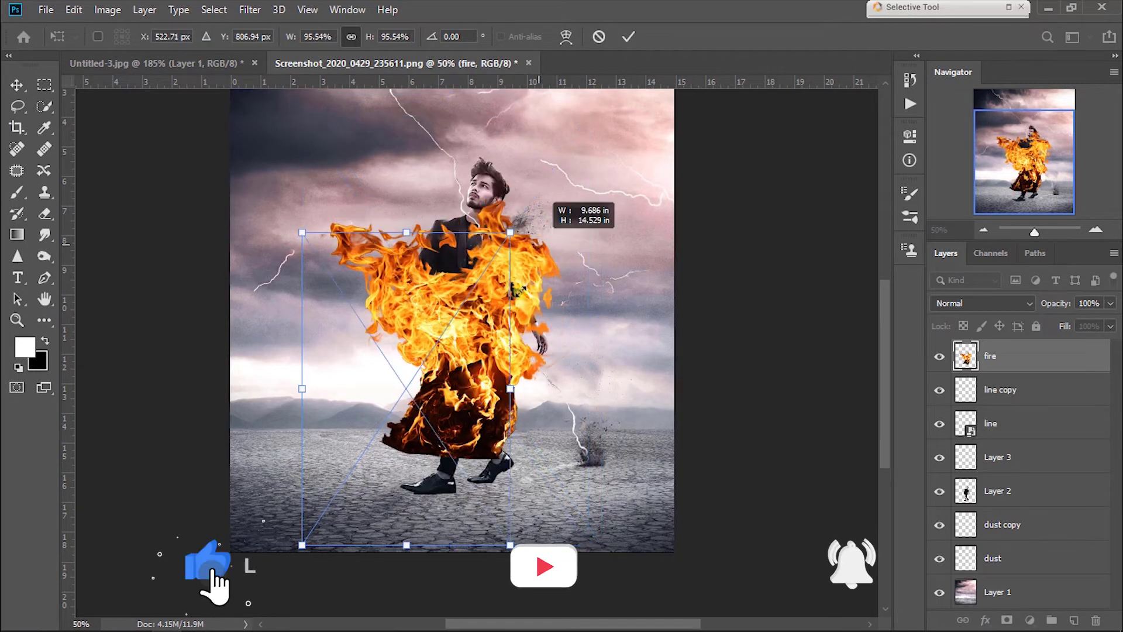
# Step: Scale the fire image down to a small flame and place it over the glowing mark on the man's chest
pyautogui.moveTo(547, 219); pyautogui.dragTo(482, 253)
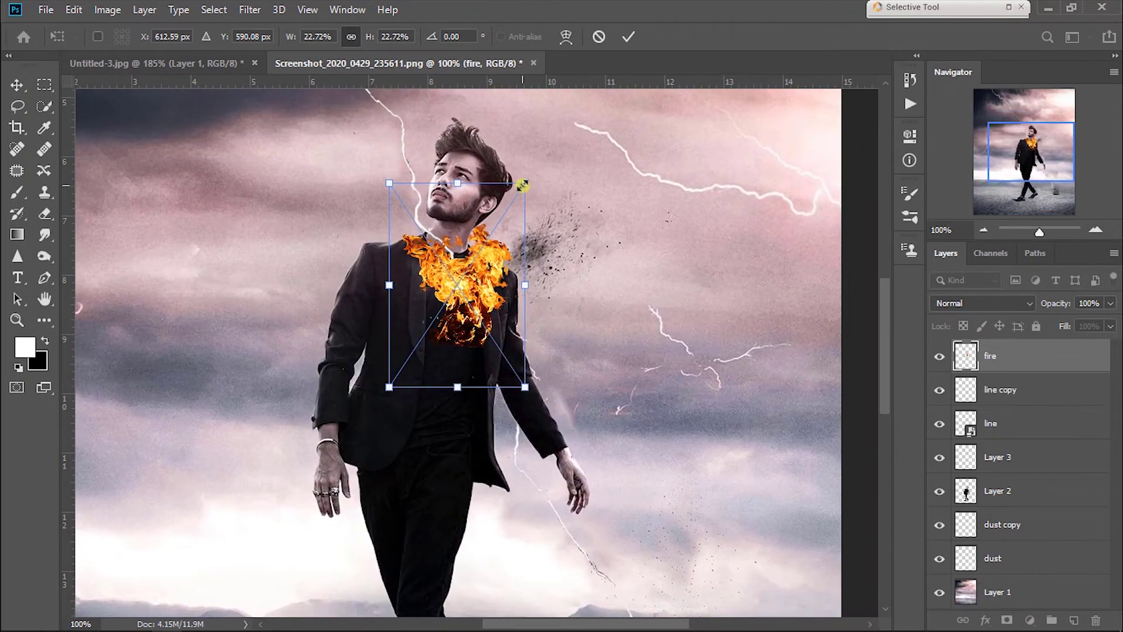
pyautogui.moveTo(523, 186)
pyautogui.mouseDown()
pyautogui.moveTo(464, 258)
pyautogui.moveTo(444, 321)
pyautogui.moveTo(410, 346)
pyautogui.moveTo(466, 313)
pyautogui.moveTo(477, 284)
pyautogui.moveTo(469, 287)
pyautogui.mouseUp()
pyautogui.press('Return')
# Step: Rasterize the fire layer and set its blend mode to Screen
pyautogui.press('e')
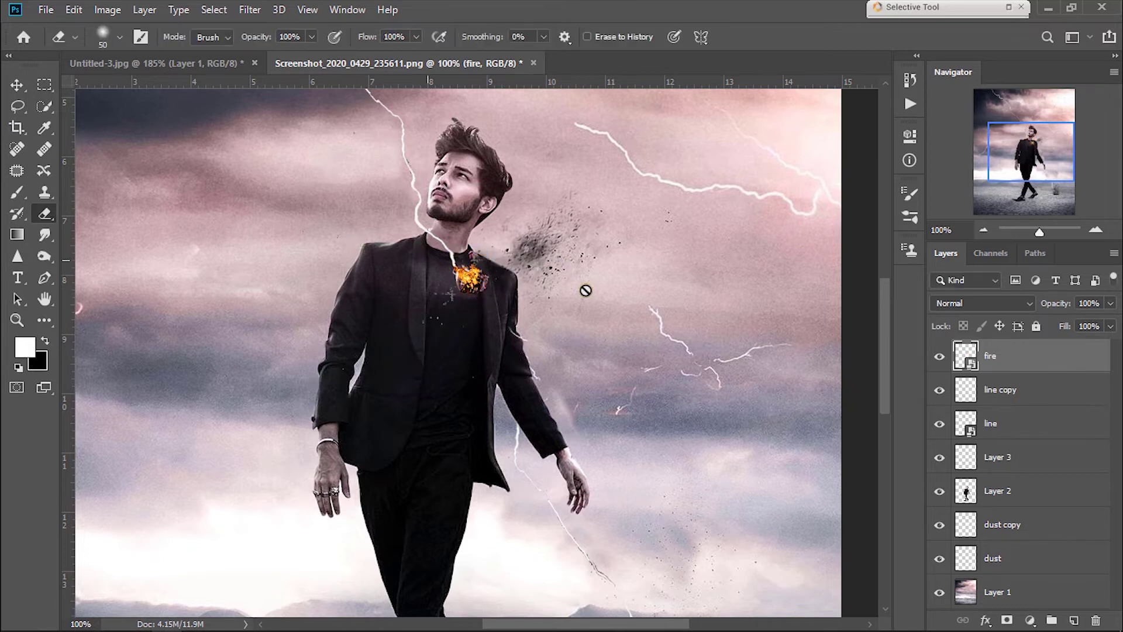
pyautogui.click(17, 85)
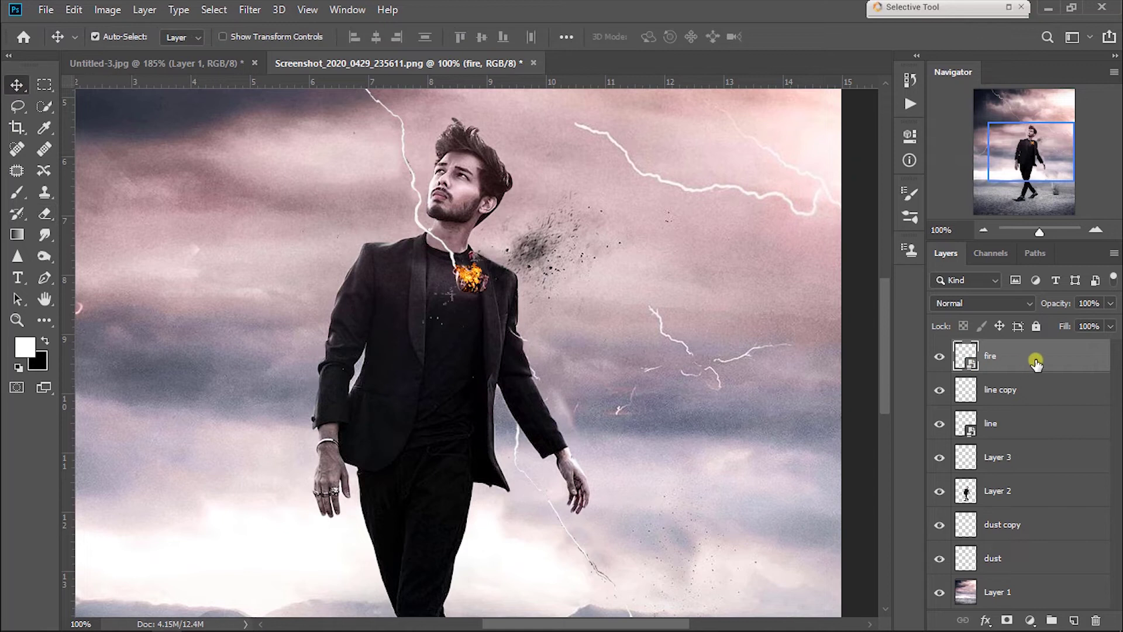
pyautogui.rightClick(1029, 363)
pyautogui.click(877, 302)
pyautogui.click(946, 306)
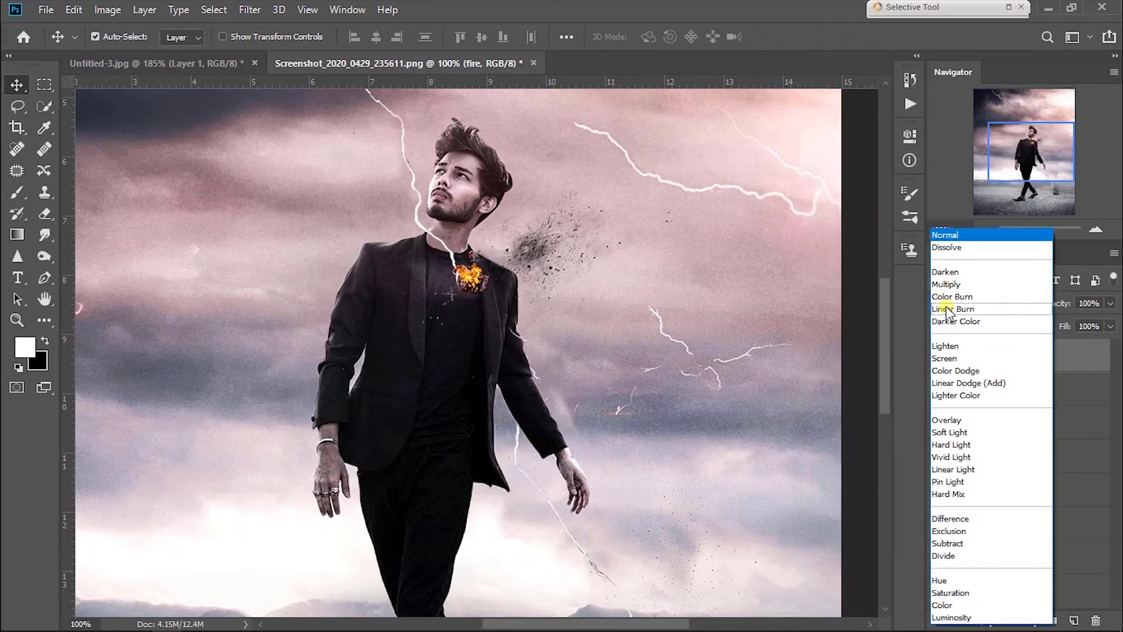
pyautogui.click(948, 359)
# Step: Enlarge the fire on the man's chest slightly so it covers more of the glowing mark
pyautogui.press('ctrl')
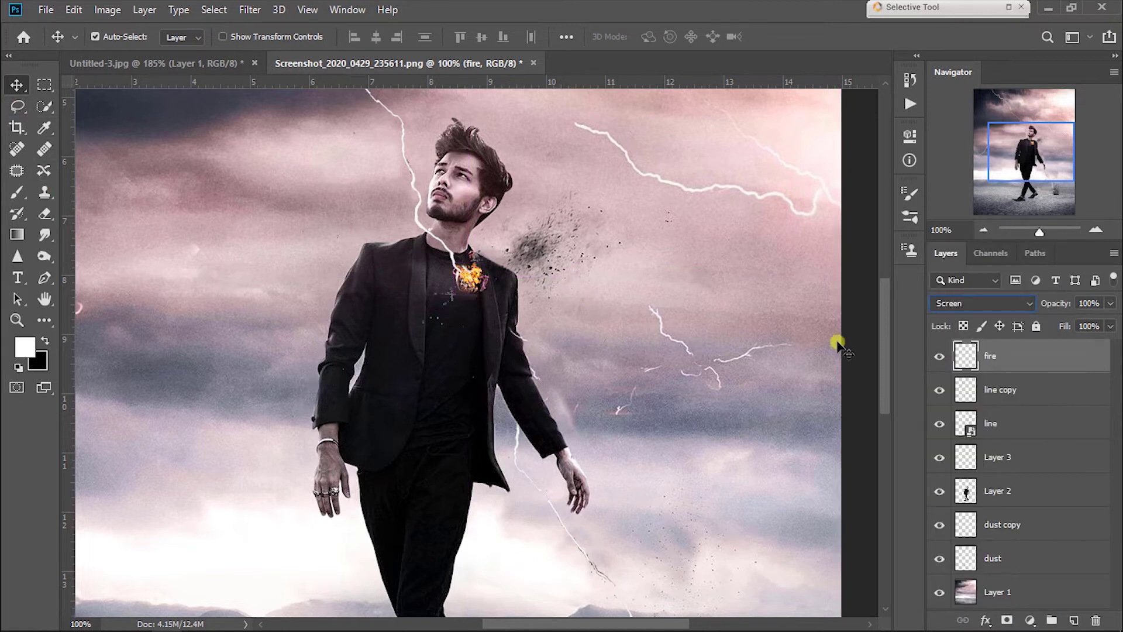
pyautogui.hotkey('ctrl', 't')
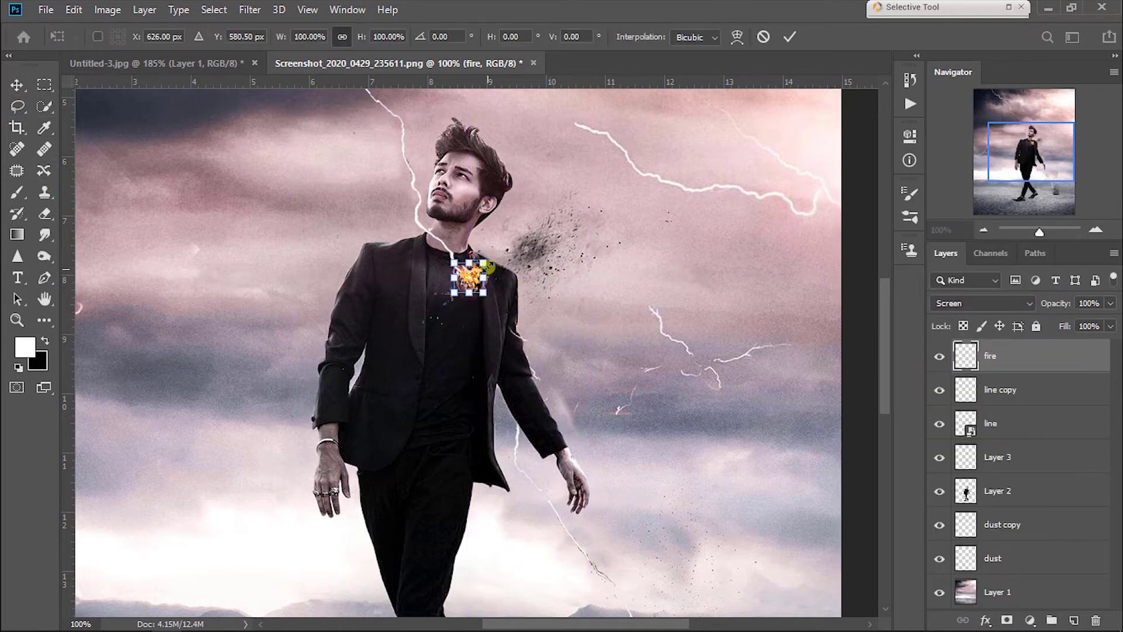
pyautogui.moveTo(489, 260); pyautogui.dragTo(494, 258)
pyautogui.press('Return')
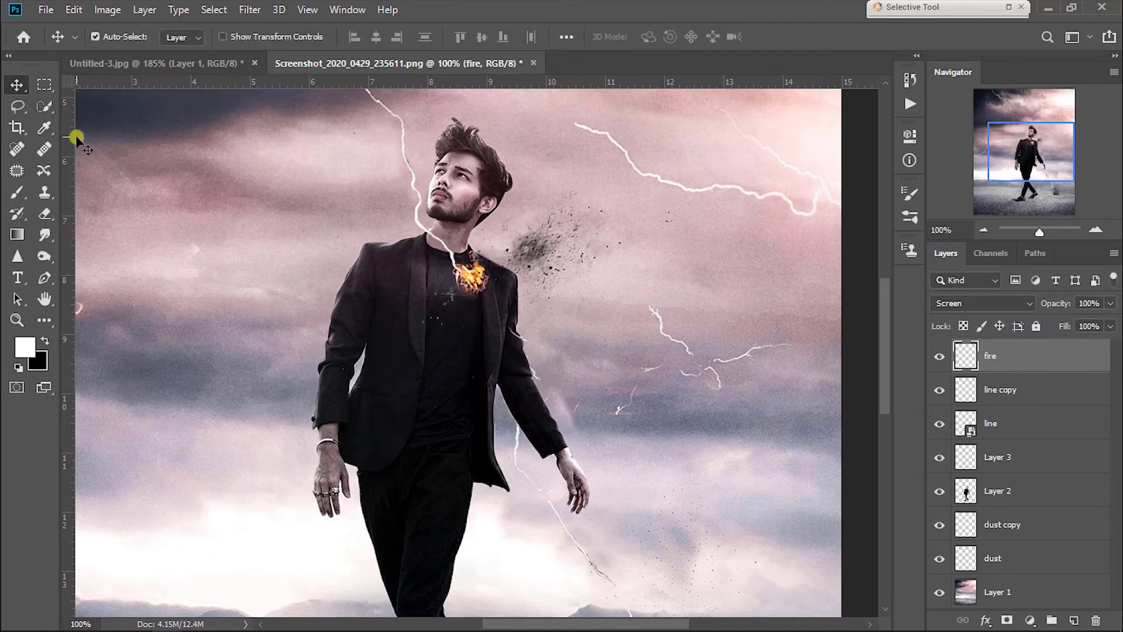
pyautogui.hotkey('ctrl', '+')
pyautogui.hotkey('ctrl', '+')
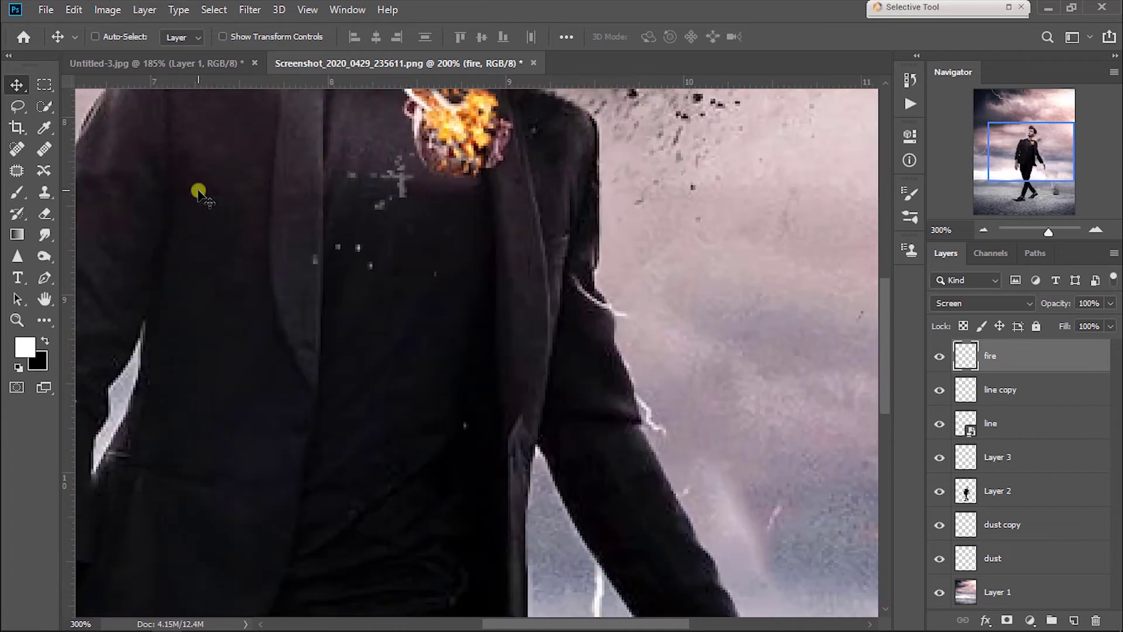
pyautogui.hotkey('ctrl', '0')
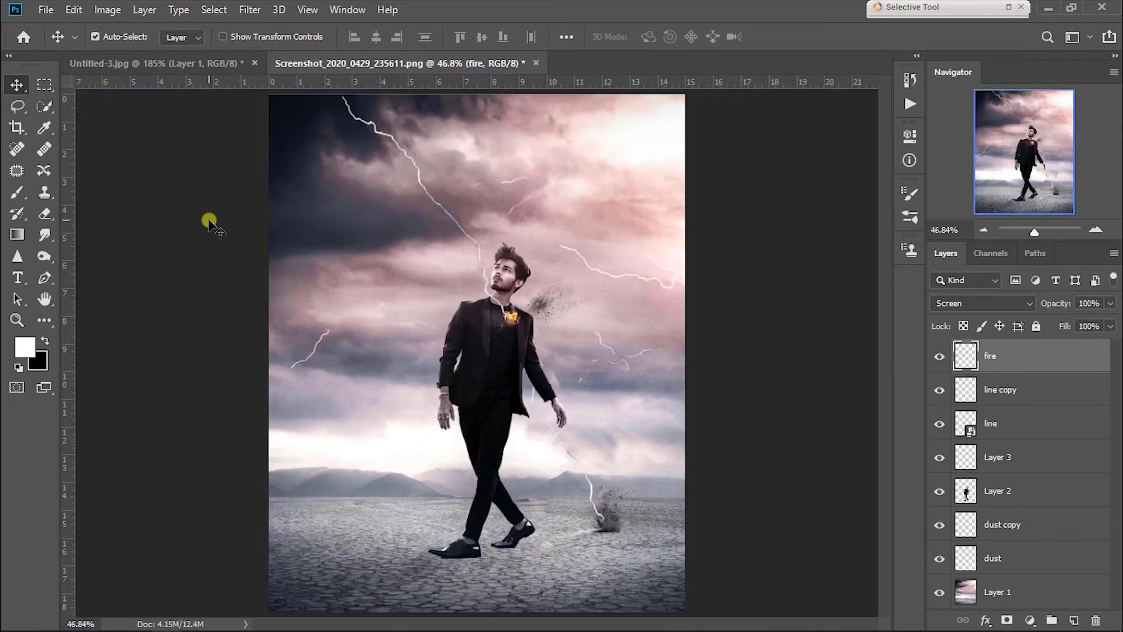
# Step: Rasterize the line layer and toggle its visibility to check which bolt it holds
pyautogui.hotkey('ctrl', '-')
pyautogui.hotkey('ctrl', '0')
pyautogui.rightClick(1033, 426)
pyautogui.click(855, 302)
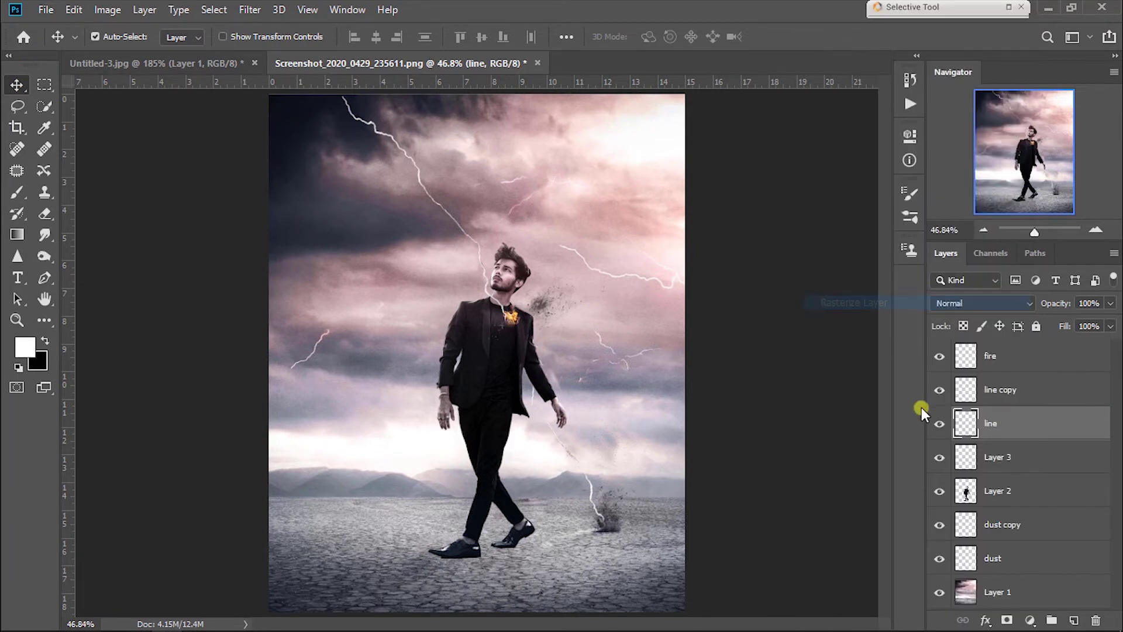
pyautogui.click(939, 424)
pyautogui.click(940, 423)
# Step: Add a Drop Shadow effect to the line layer and set its colour to bright cyan
pyautogui.doubleClick(1092, 439)
pyautogui.moveTo(557, 64); pyautogui.dragTo(653, 45)
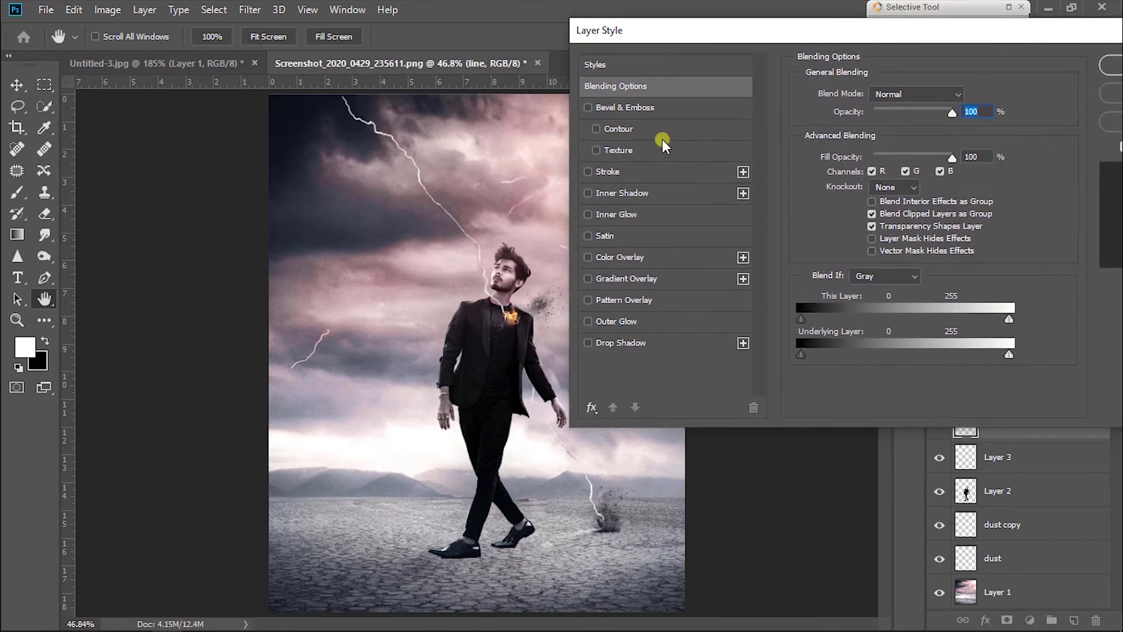
pyautogui.click(589, 342)
pyautogui.click(671, 346)
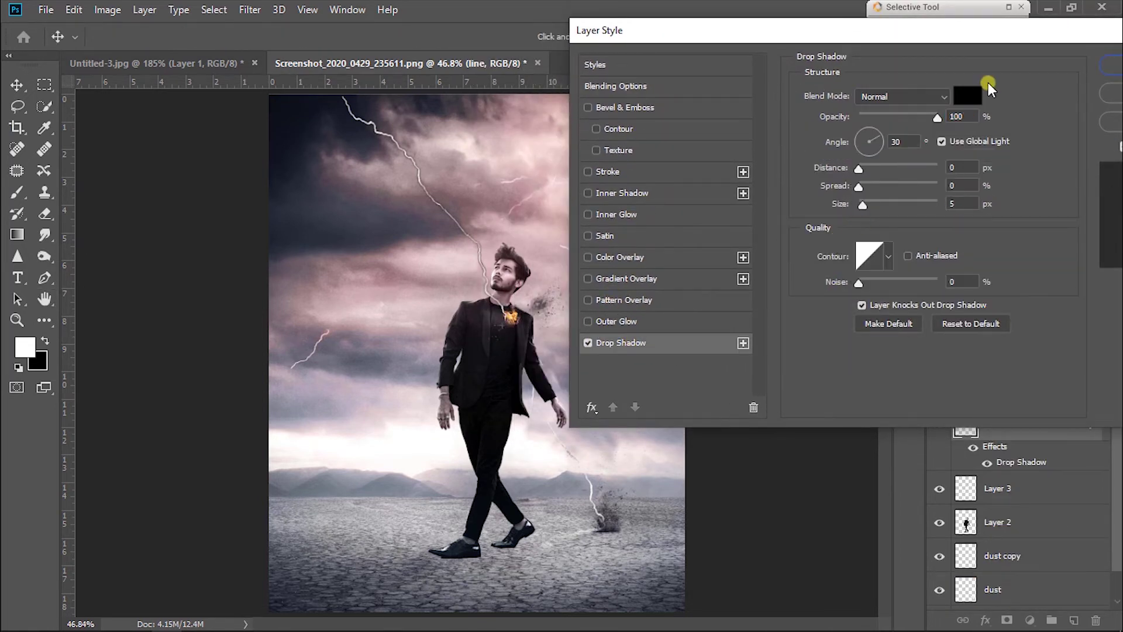
pyautogui.click(969, 97)
pyautogui.click(915, 297)
pyautogui.moveTo(882, 293); pyautogui.dragTo(886, 202)
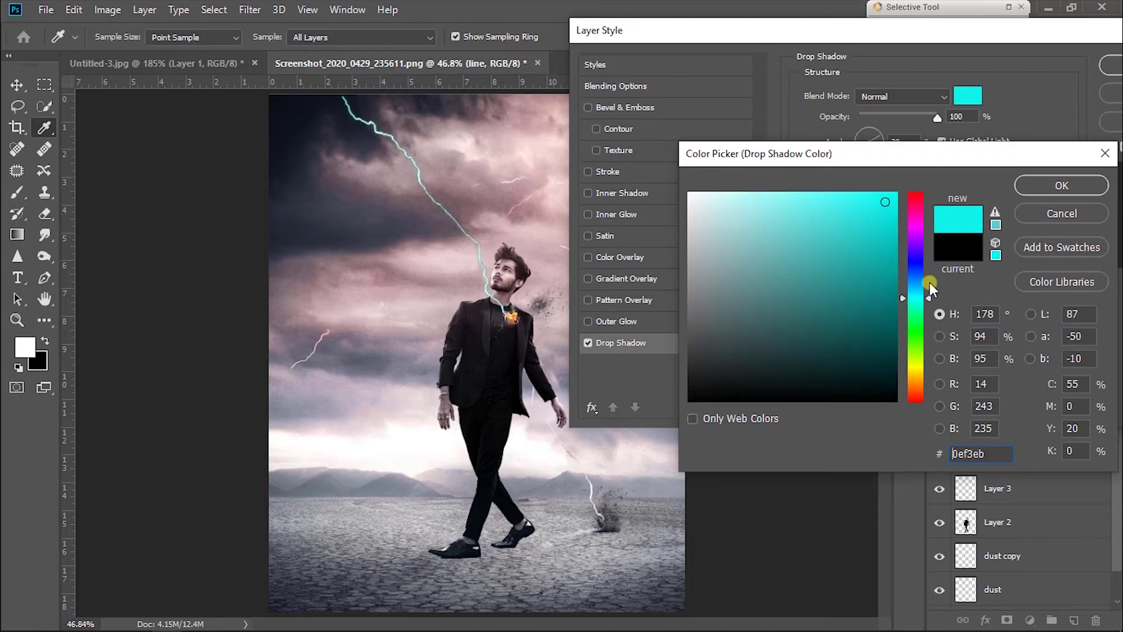
pyautogui.moveTo(919, 293); pyautogui.dragTo(919, 288)
pyautogui.click(1061, 186)
# Step: Try the Linear Dodge (Add) and Screen blend modes on the drop shadow, returning it to Normal
pyautogui.click(903, 99)
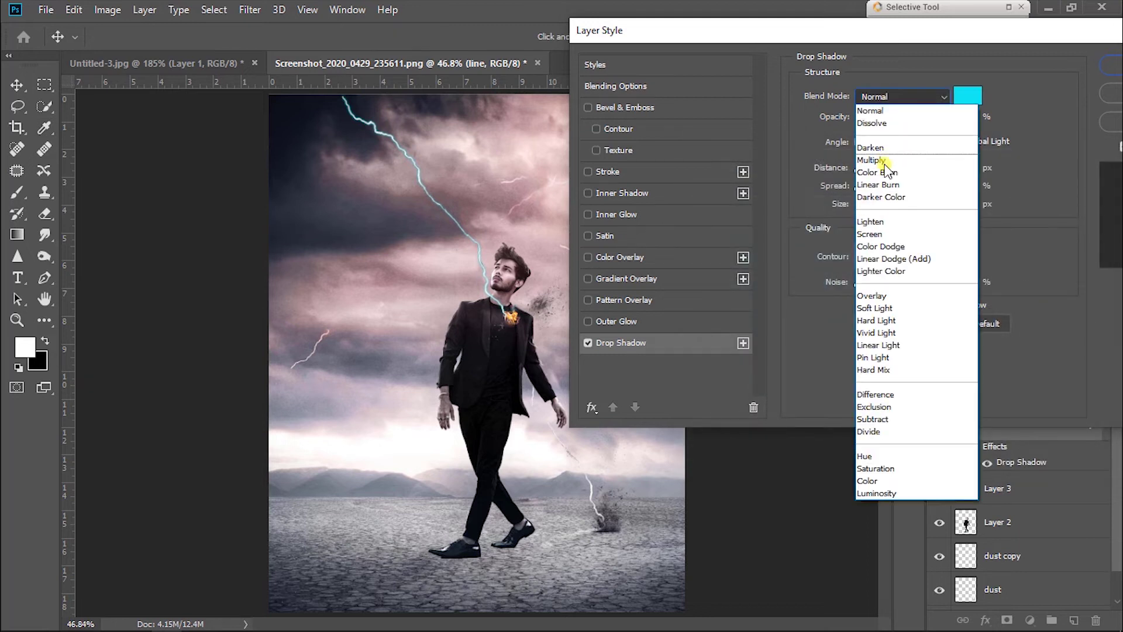
pyautogui.click(881, 257)
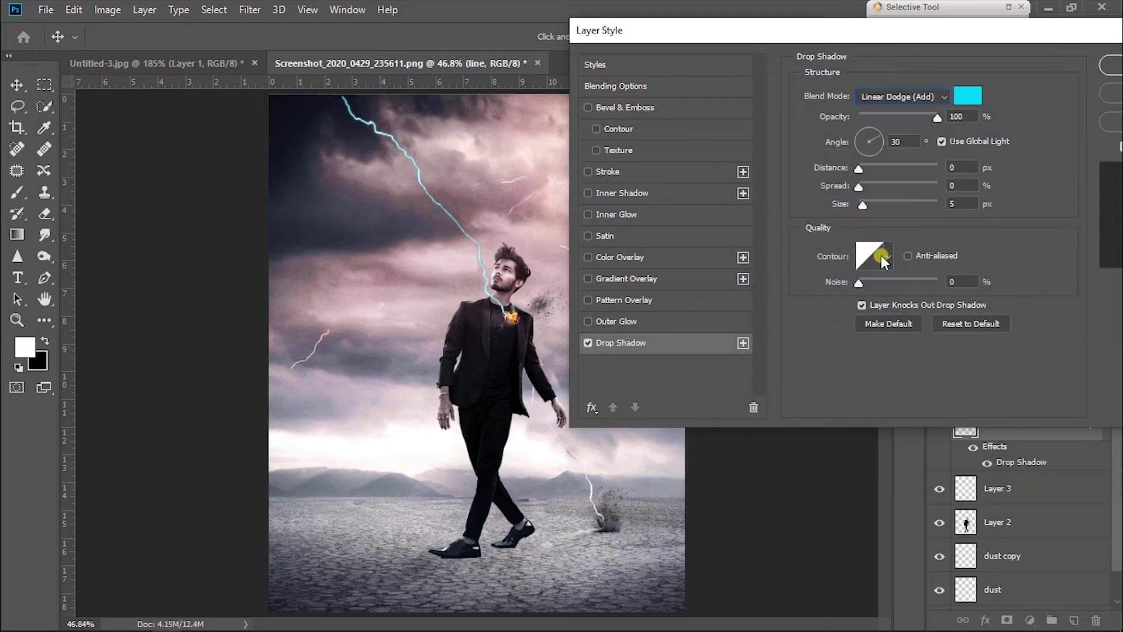
pyautogui.click(893, 96)
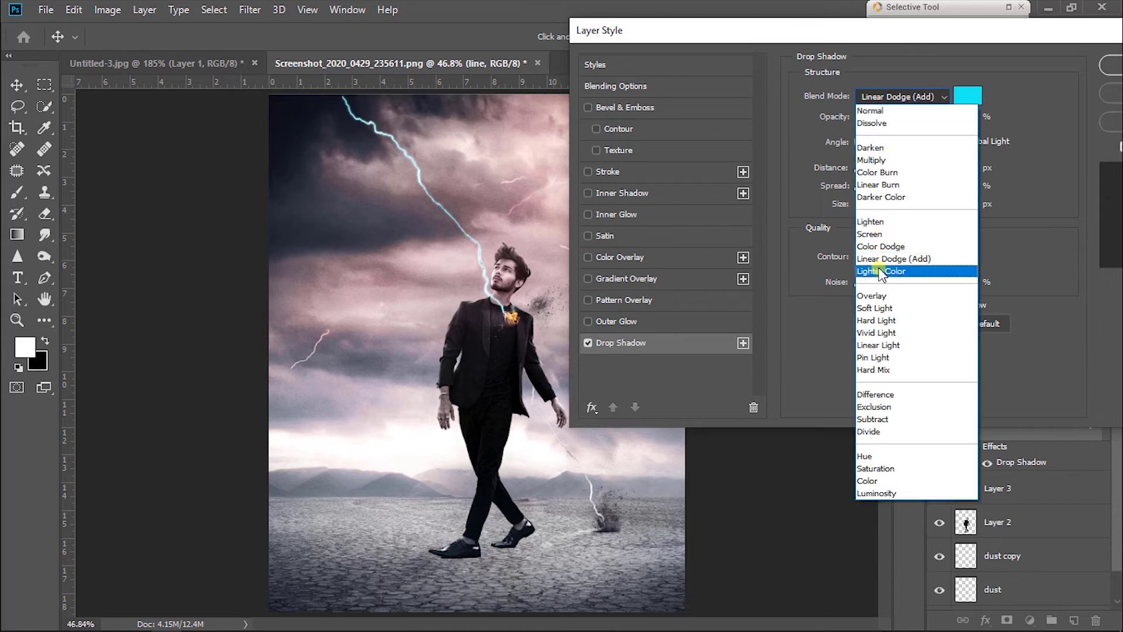
pyautogui.click(879, 236)
pyautogui.click(897, 100)
pyautogui.click(884, 109)
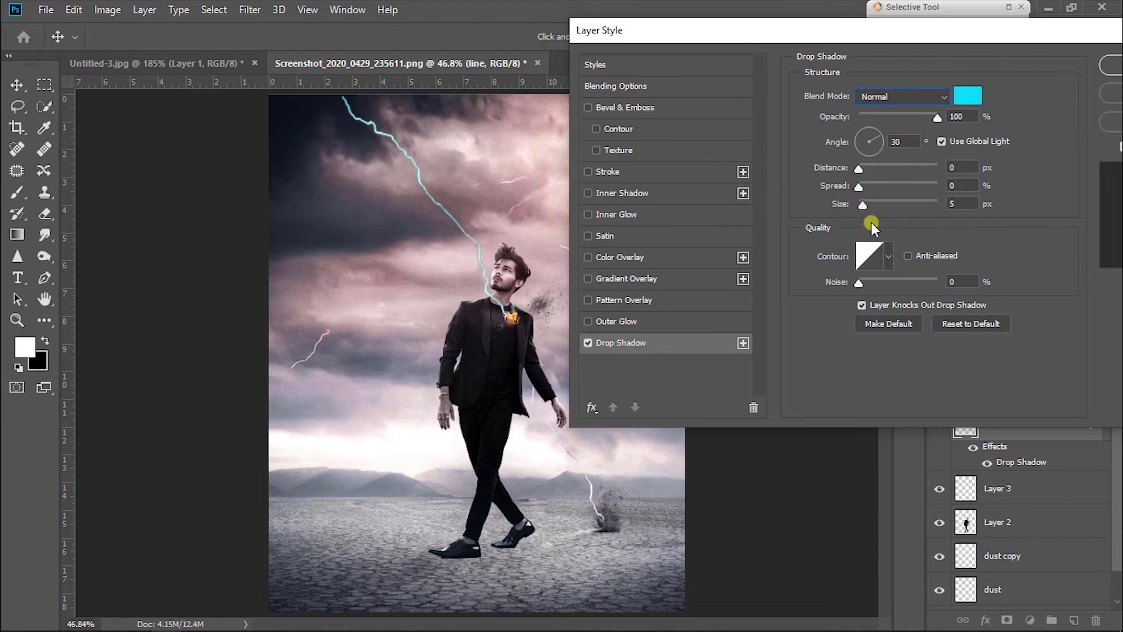
# Step: Set the drop shadow's size to 10 px
pyautogui.moveTo(865, 204); pyautogui.dragTo(872, 206)
pyautogui.write('1')
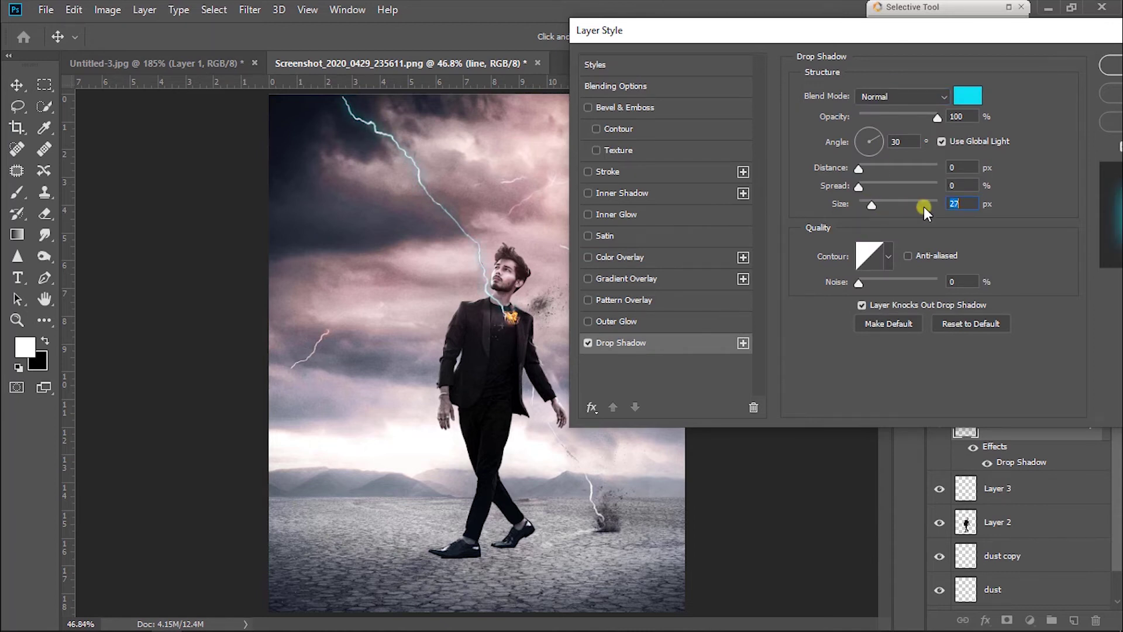
pyautogui.write('0')
# Step: Try the Bevel & Emboss effect with Texture on the line layer and remove it
pyautogui.click(600, 151)
pyautogui.click(599, 151)
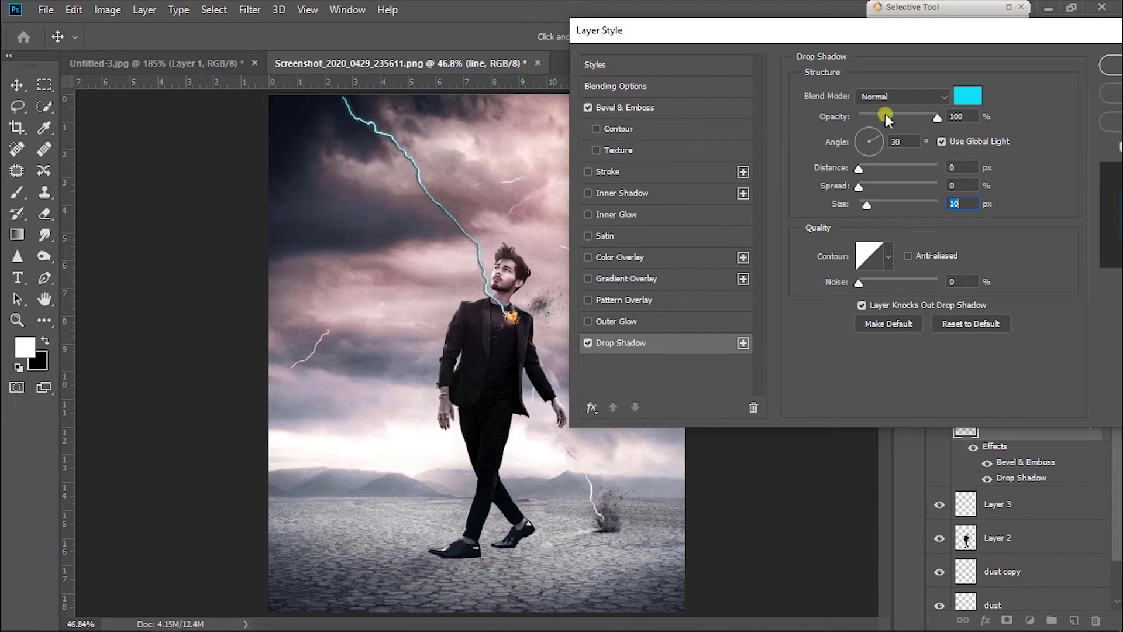
pyautogui.click(588, 108)
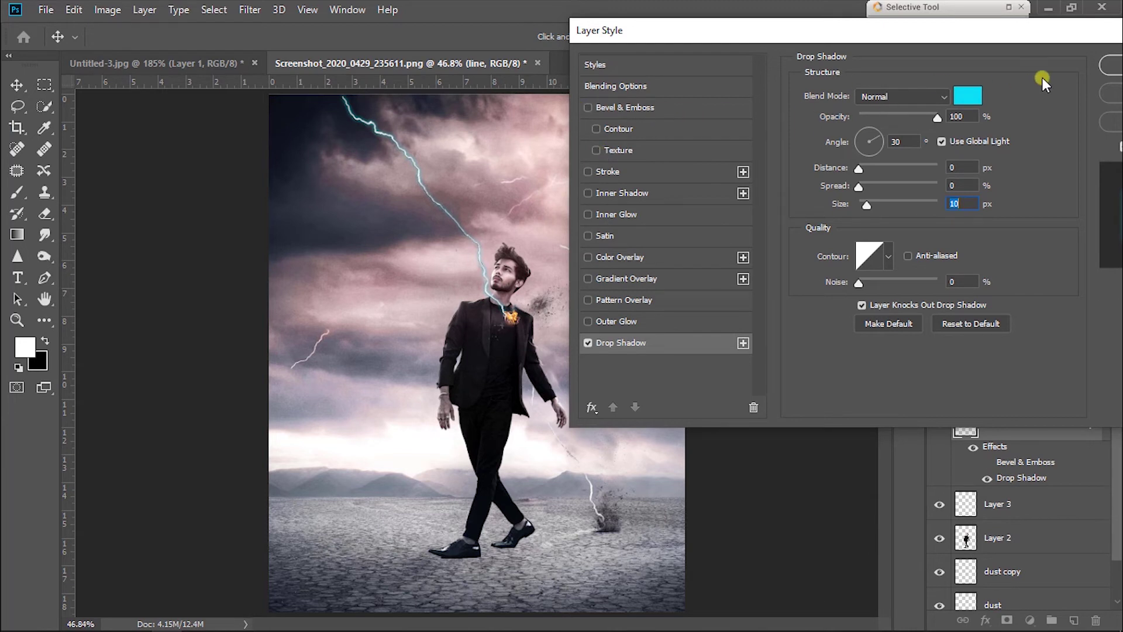
# Step: Apply the line layer's style and compare the image with that bolt hidden and shown
pyautogui.click(1112, 65)
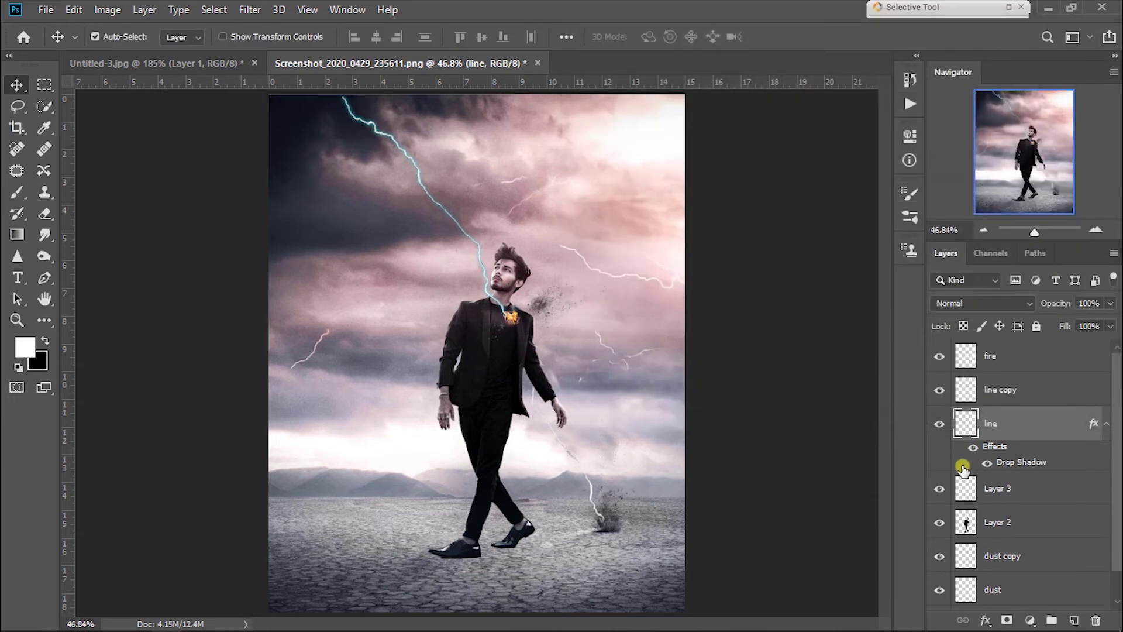
pyautogui.click(939, 423)
pyautogui.click(940, 423)
# Step: Add the same cyan Drop Shadow effect to the line copy layer's lower bolt
pyautogui.click(1080, 395)
pyautogui.doubleClick(1090, 398)
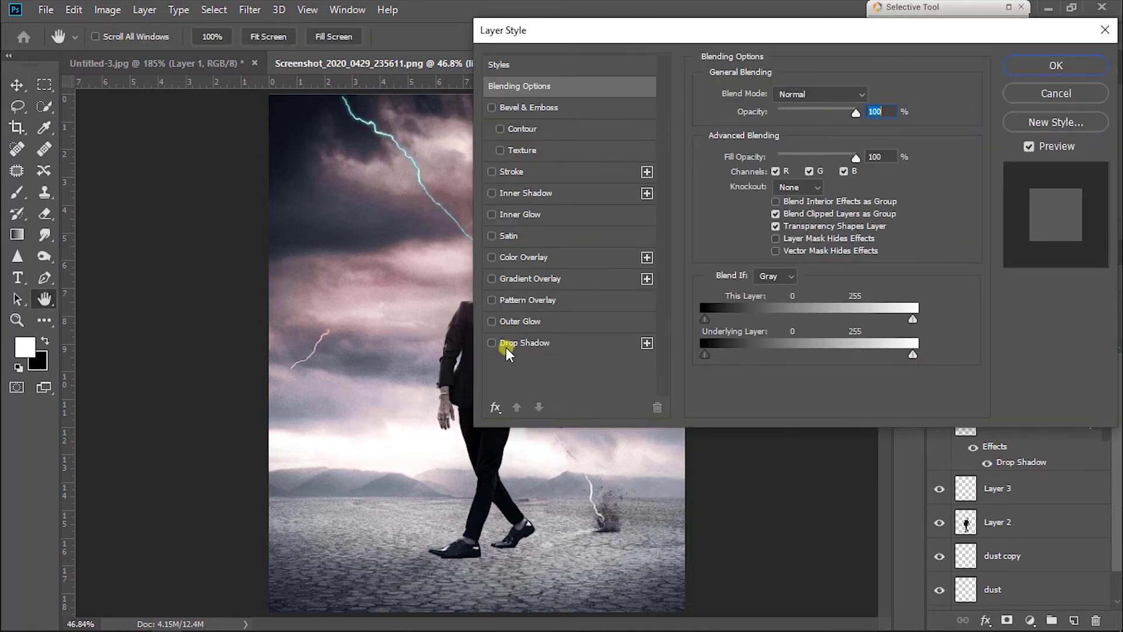
pyautogui.click(507, 348)
pyautogui.click(1059, 68)
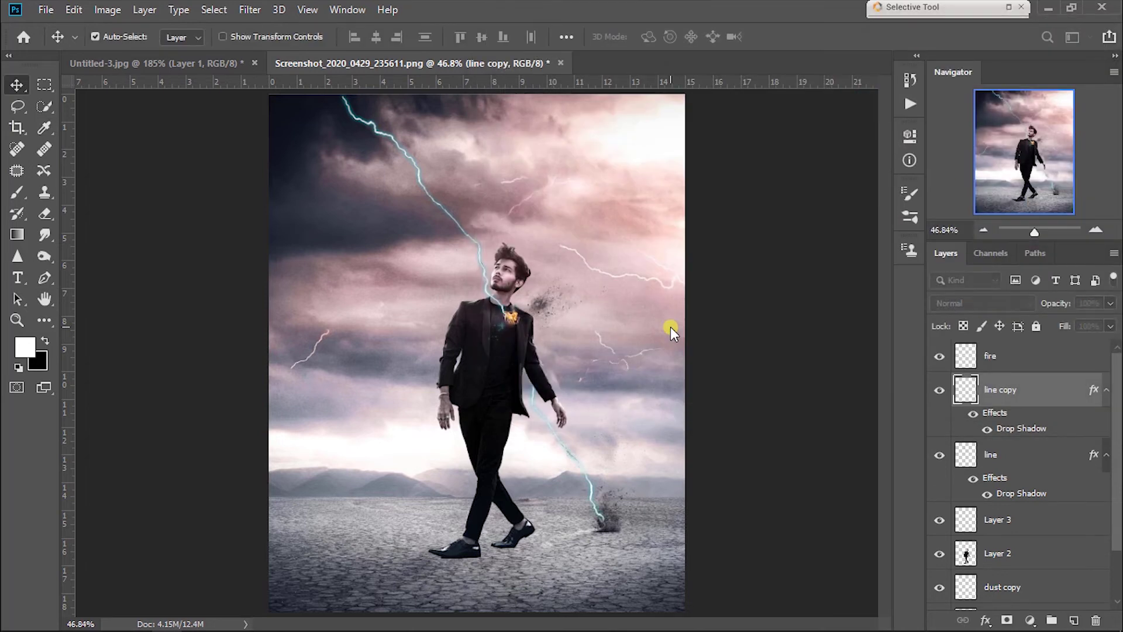
pyautogui.hotkey('ctrl', '-')
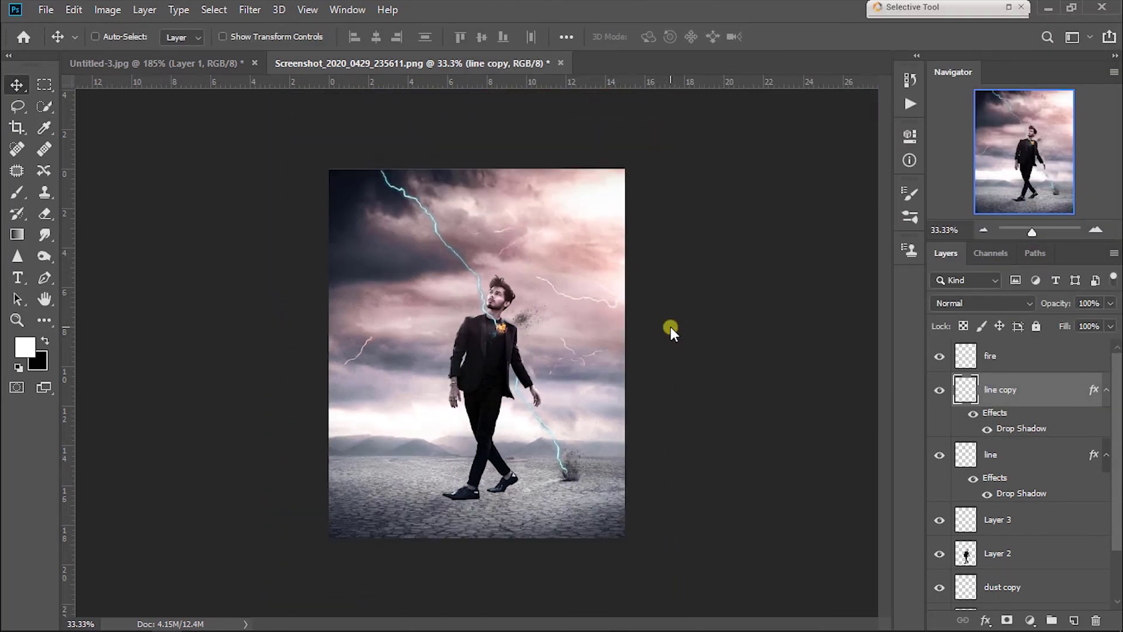
pyautogui.hotkey('ctrl', '0')
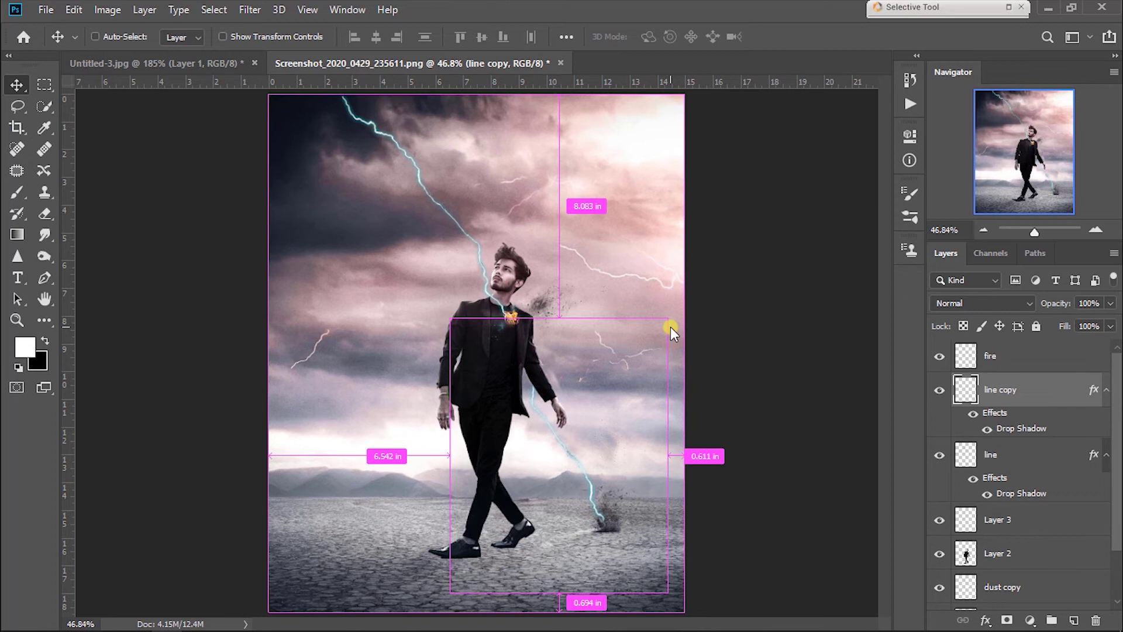
# Step: Stamp all visible layers into a new merged layer above the fire layer
pyautogui.hotkey('ctrl', '-')
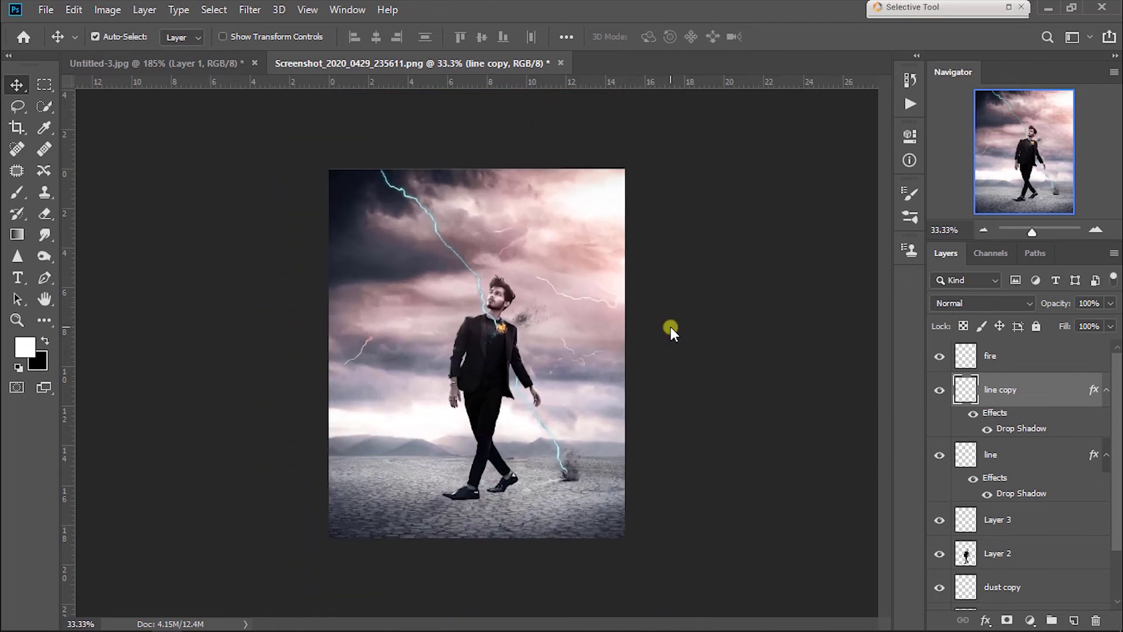
pyautogui.hotkey('ctrl', '0')
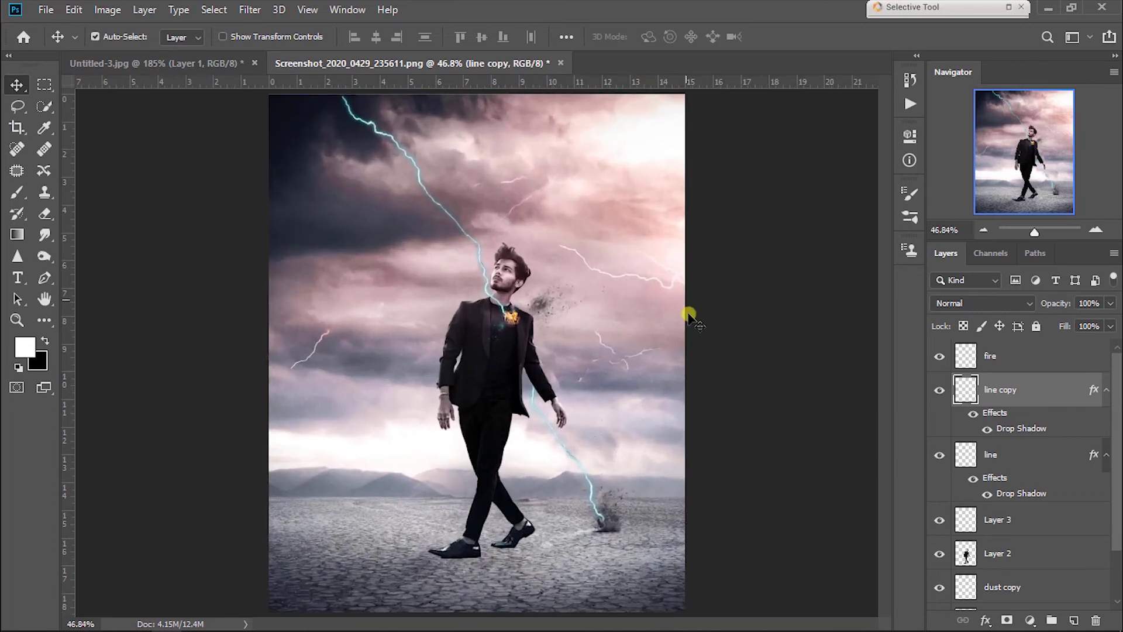
pyautogui.click(1032, 361)
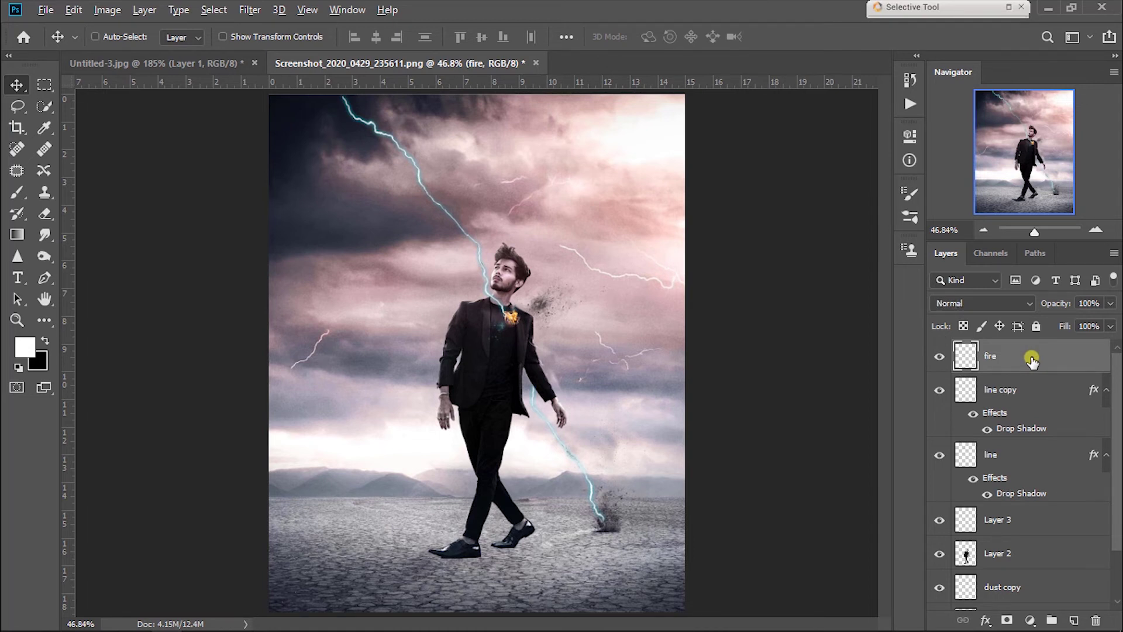
pyautogui.hotkey('ctrl', 'shift', 'alt', 'e')
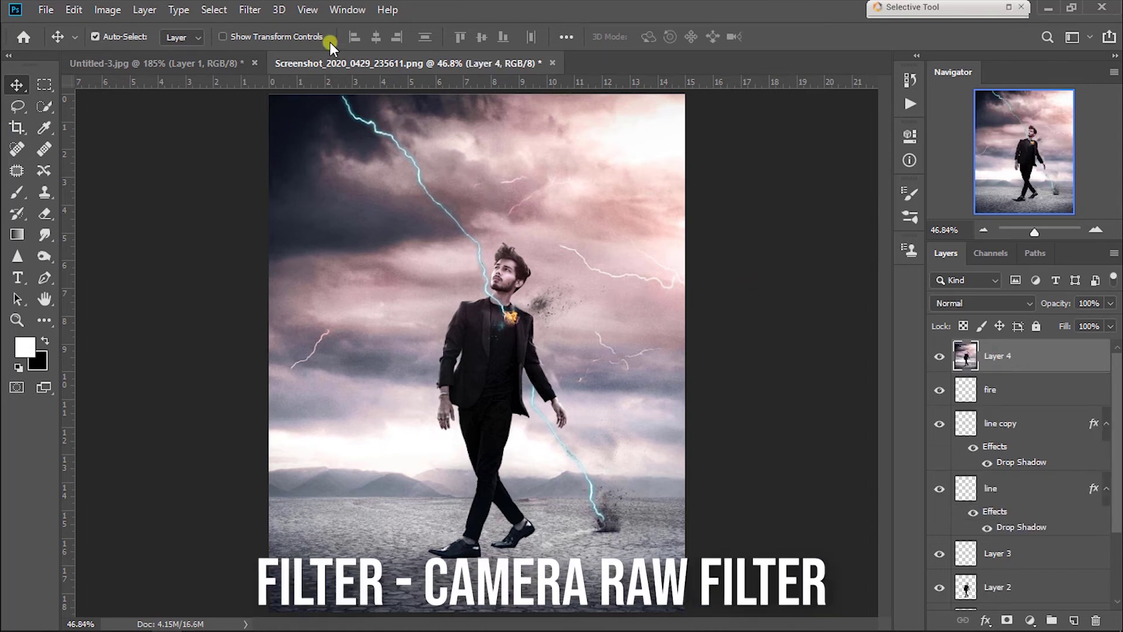
# Step: Apply the Camera Raw Filter to the merged layer, setting temperature to +5 and tint to 10
pyautogui.click(249, 10)
pyautogui.click(257, 109)
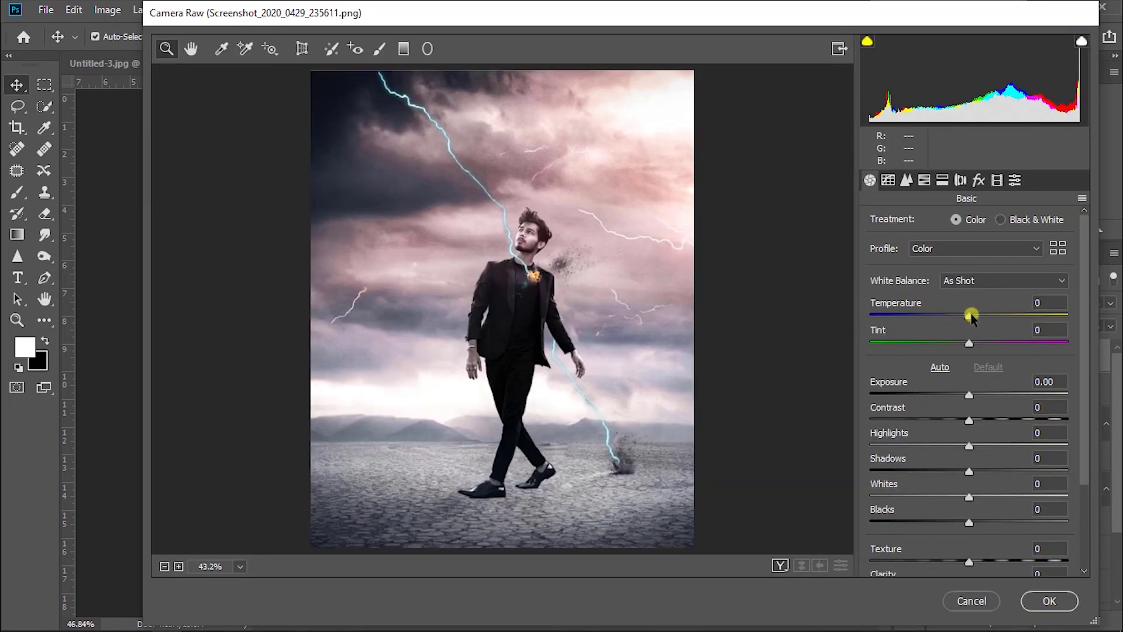
pyautogui.moveTo(972, 314); pyautogui.dragTo(986, 333)
pyautogui.write('10')
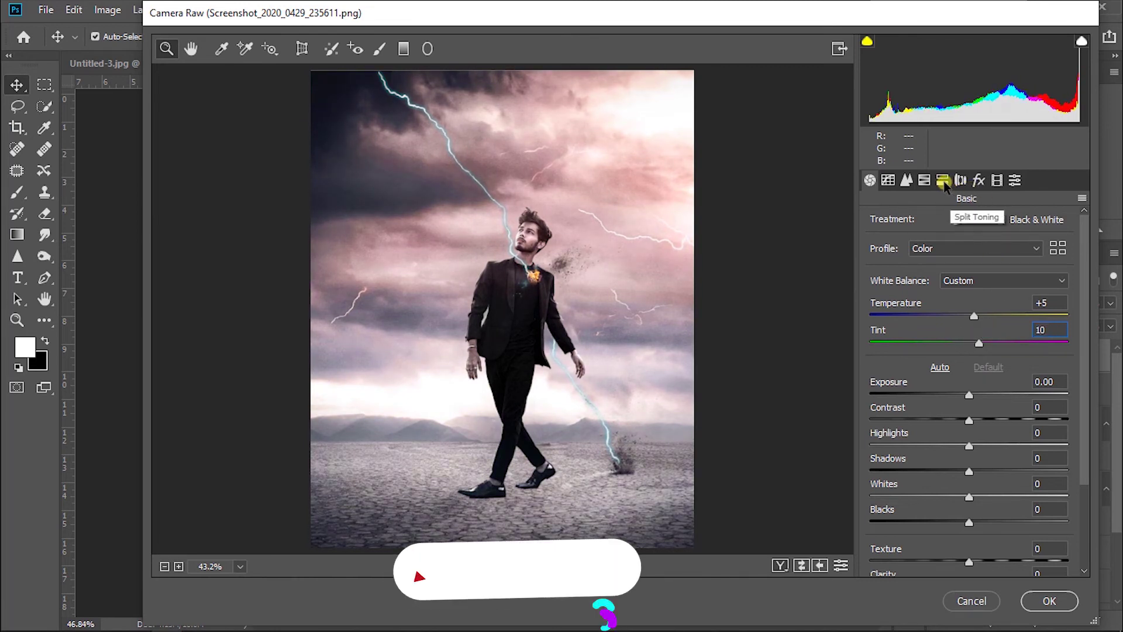
# Step: Set lens vignetting to amount -23 and midpoint 2, and the calibration's Blue Primary hue to -17
pyautogui.click(960, 181)
pyautogui.moveTo(942, 498); pyautogui.dragTo(865, 514)
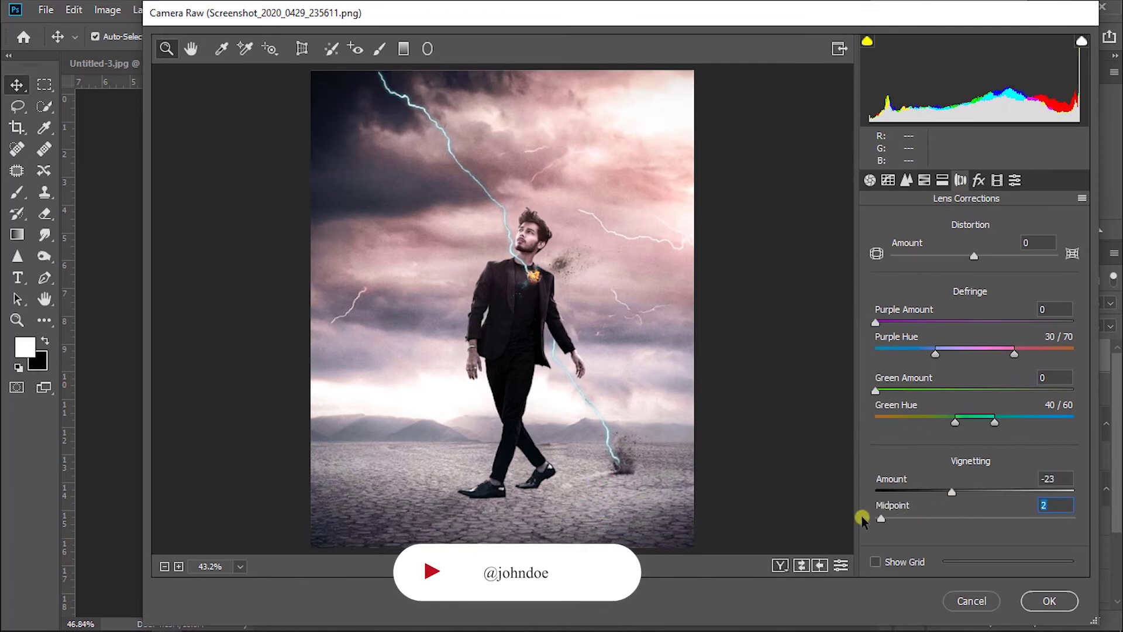
pyautogui.click(997, 180)
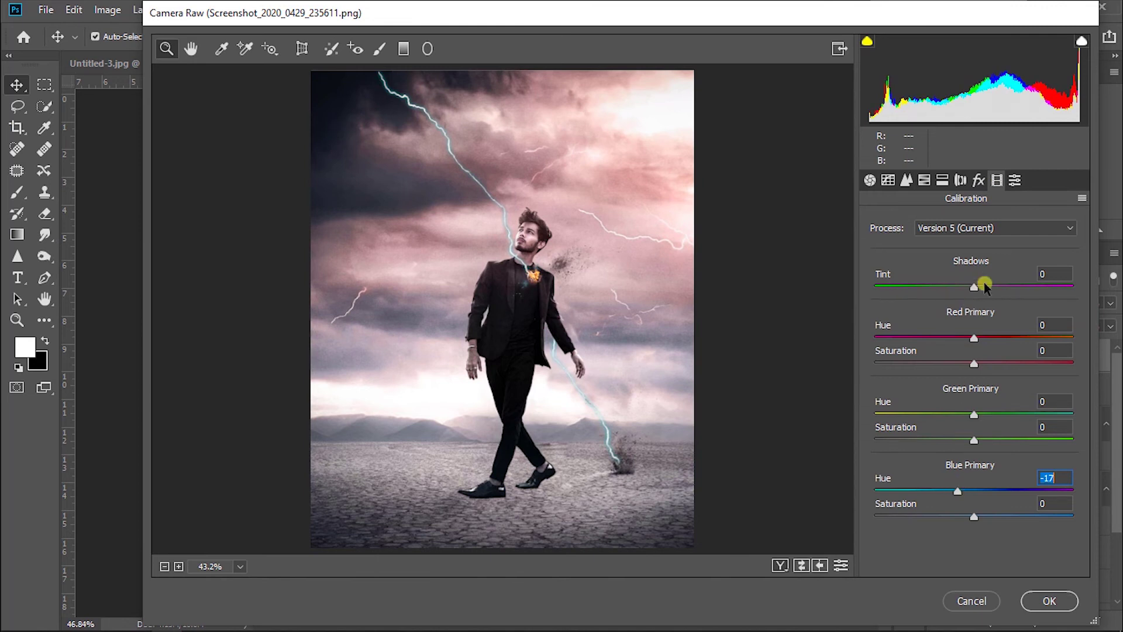
# Step: Split-tone the image with highlights at hue 93 and saturation 22, and shadows at hue 21 and saturation 10
pyautogui.click(942, 180)
pyautogui.click(924, 272)
pyautogui.moveTo(904, 245); pyautogui.dragTo(917, 275)
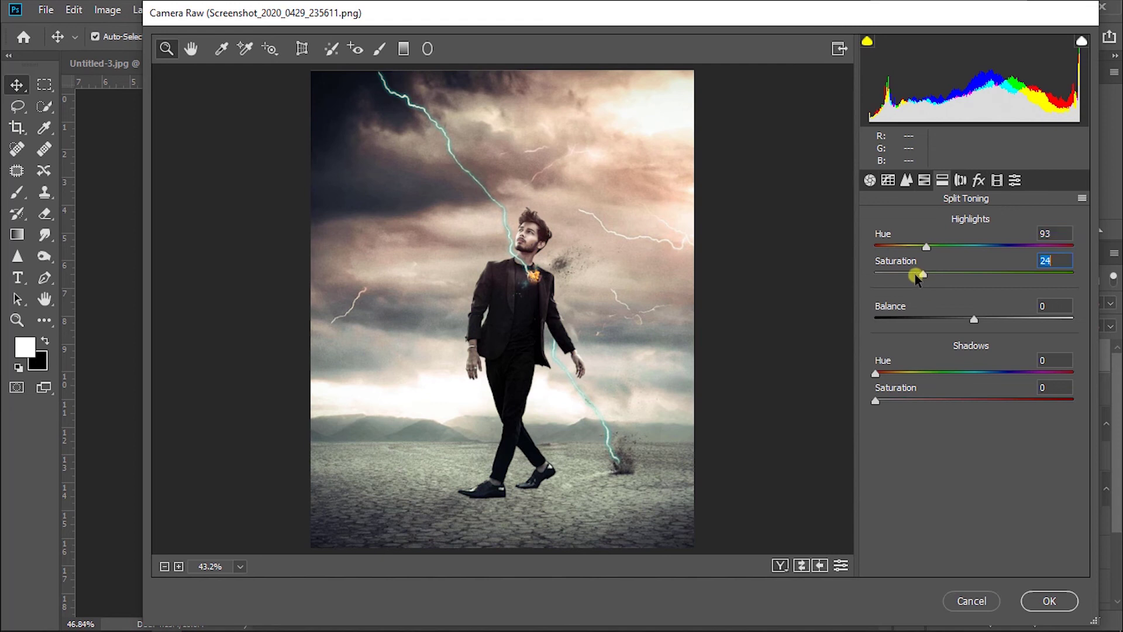
pyautogui.click(908, 401)
pyautogui.moveTo(906, 372); pyautogui.dragTo(885, 371)
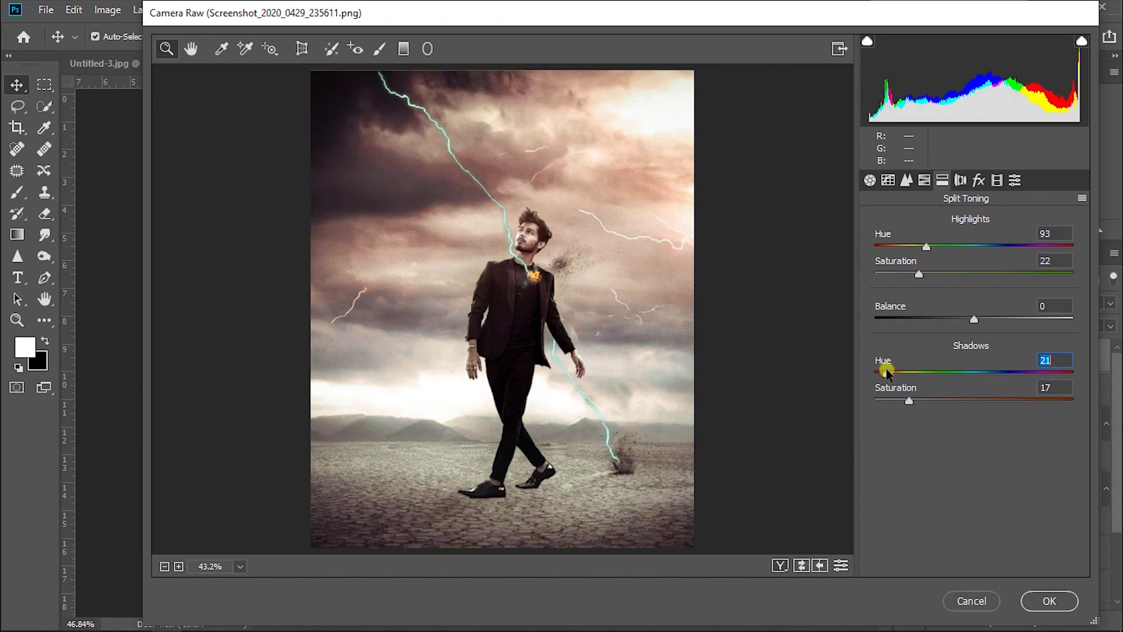
pyautogui.click(888, 403)
pyautogui.write('10')
# Step: Add two anchor points to the green channel's point curve and set its black point's output to 10
pyautogui.click(888, 180)
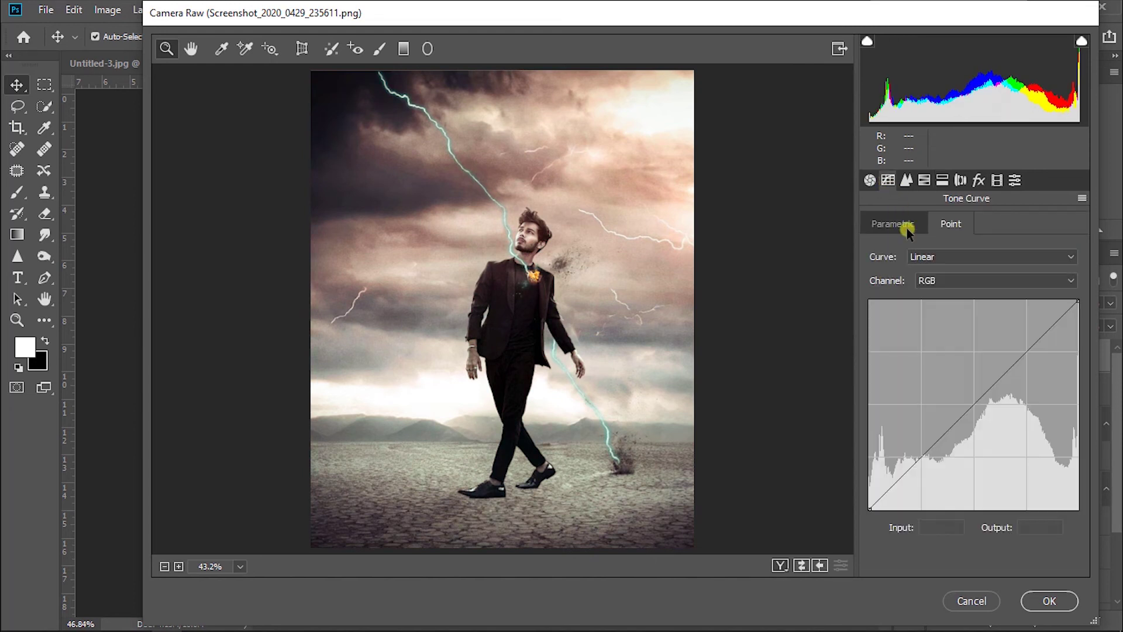
pyautogui.click(933, 282)
pyautogui.click(931, 322)
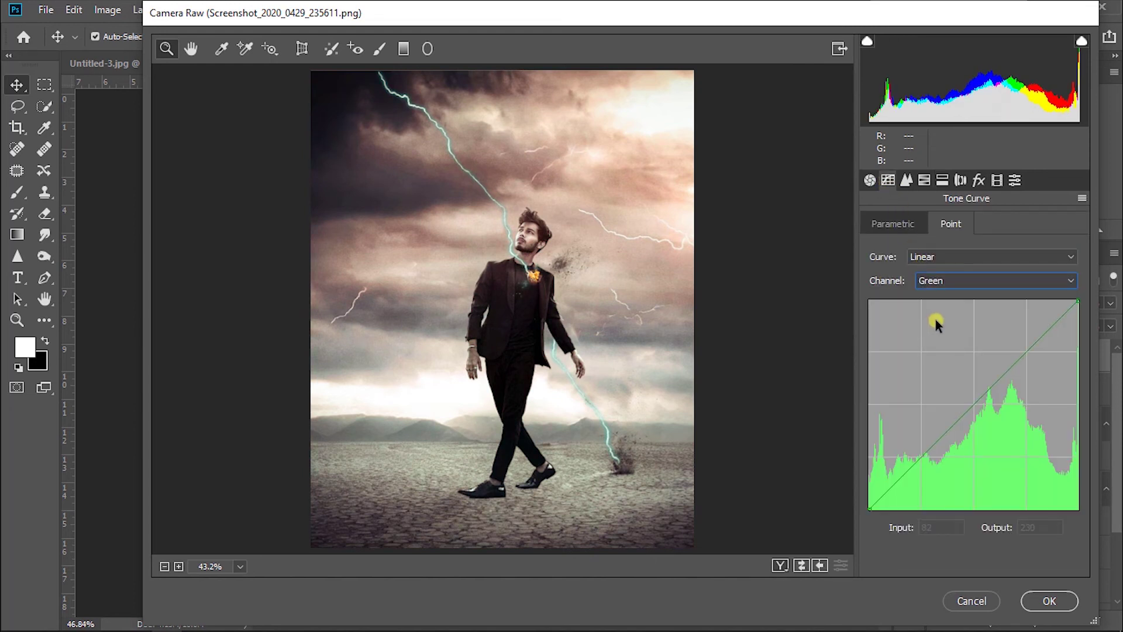
pyautogui.click(923, 457)
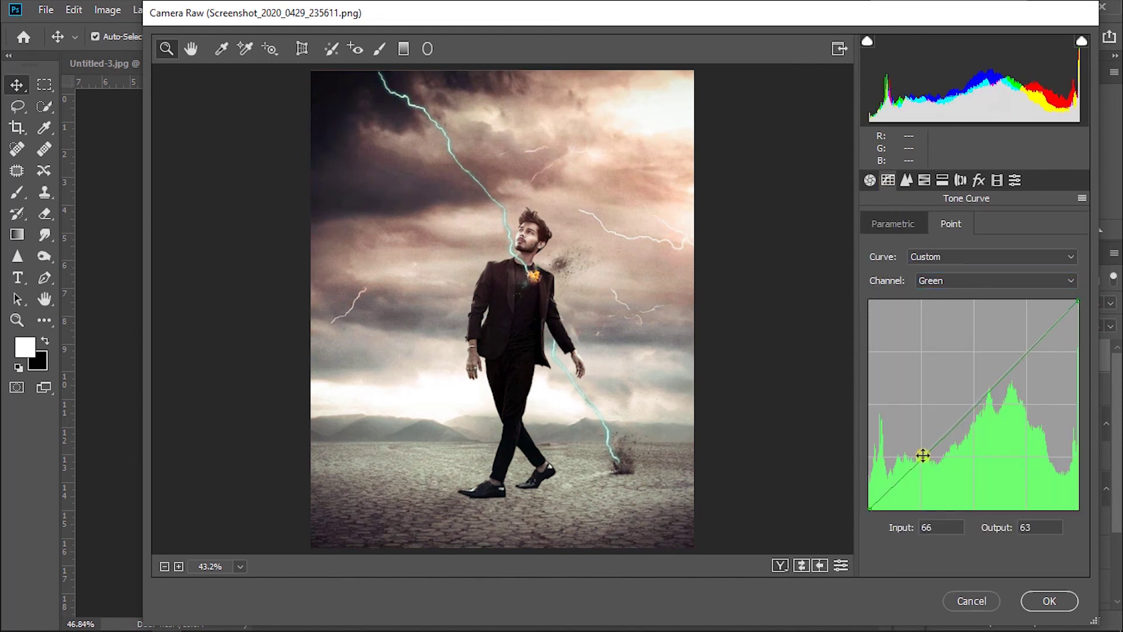
pyautogui.click(976, 405)
pyautogui.moveTo(871, 495); pyautogui.dragTo(869, 498)
pyautogui.doubleClick(1028, 527)
pyautogui.write('10')
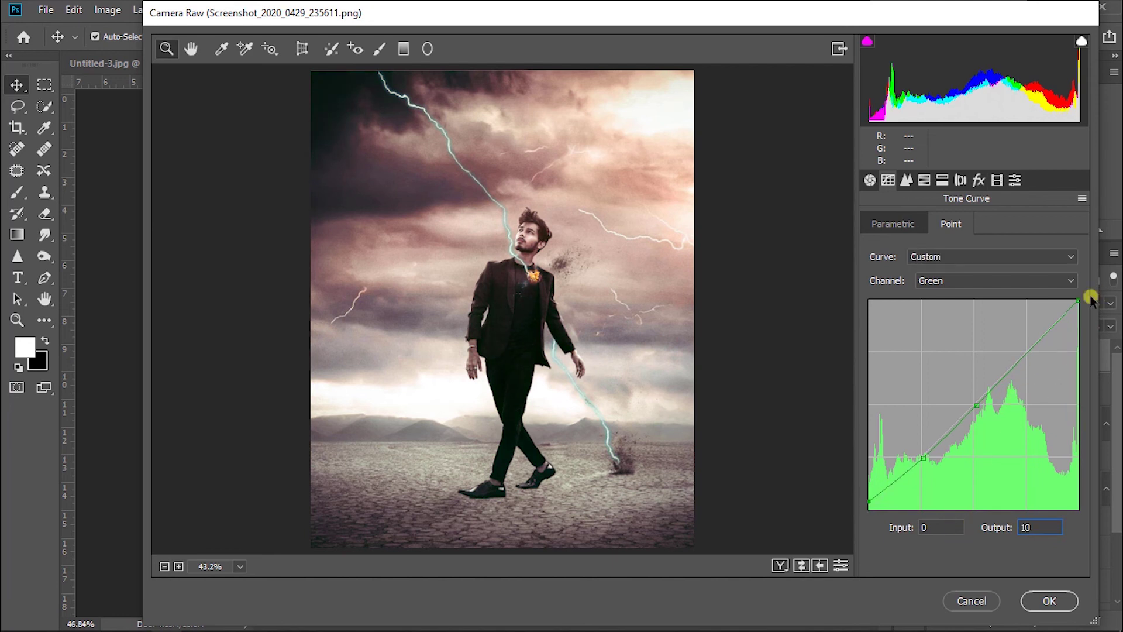
# Step: Move the green curve's white point to input 247, then apply the filter and compare Layer 4 hidden and shown
pyautogui.moveTo(1078, 301); pyautogui.dragTo(1072, 300)
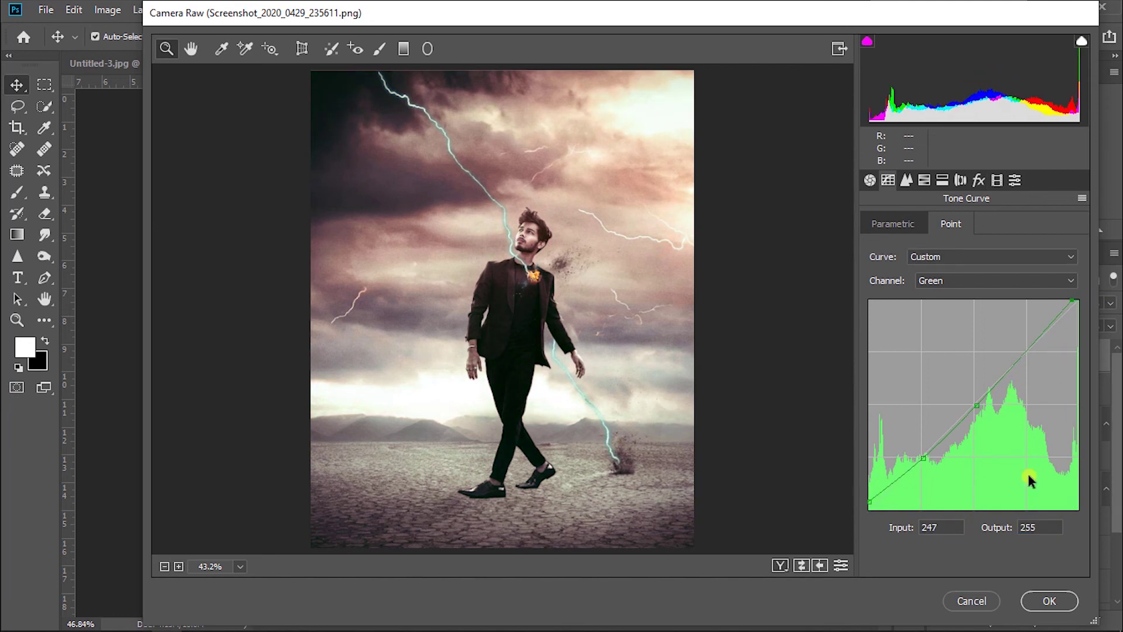
pyautogui.click(1030, 605)
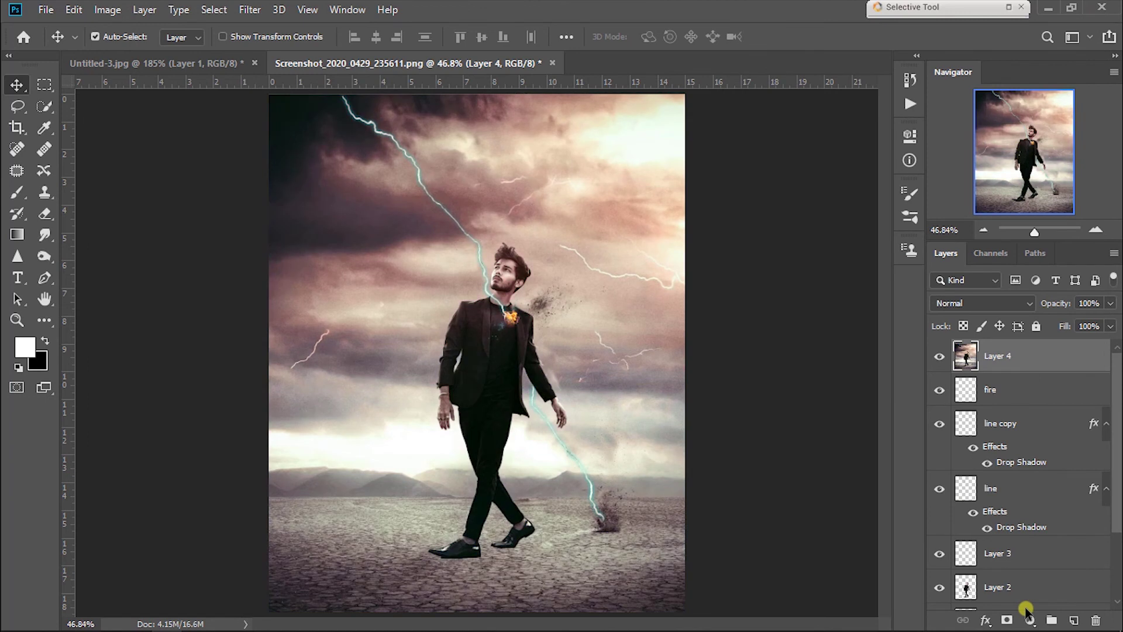
pyautogui.click(938, 357)
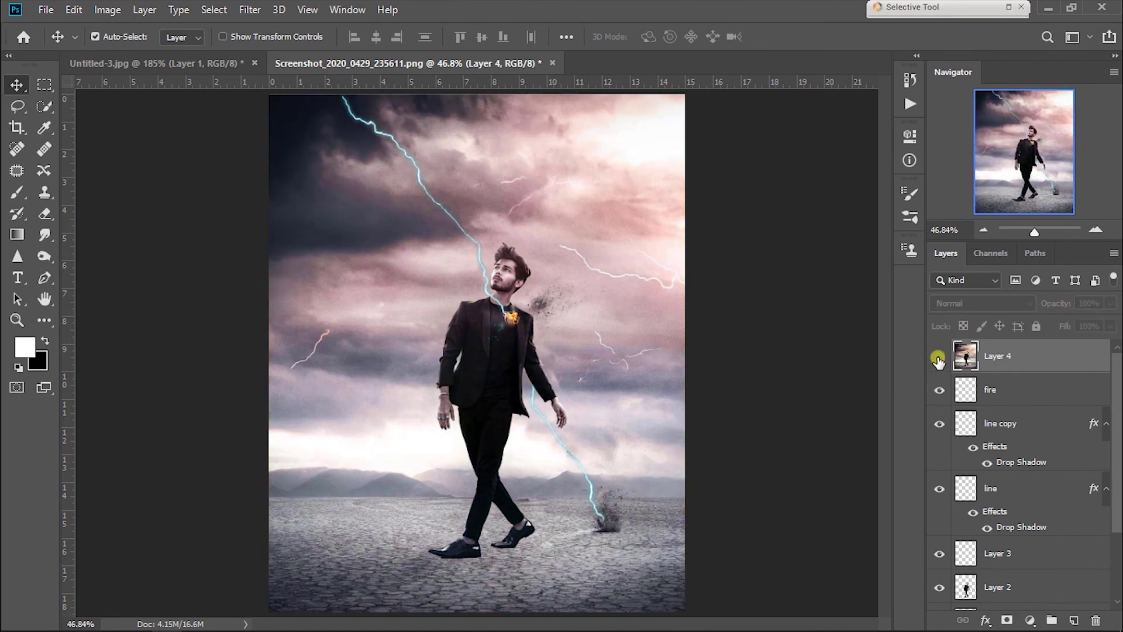
pyautogui.click(938, 357)
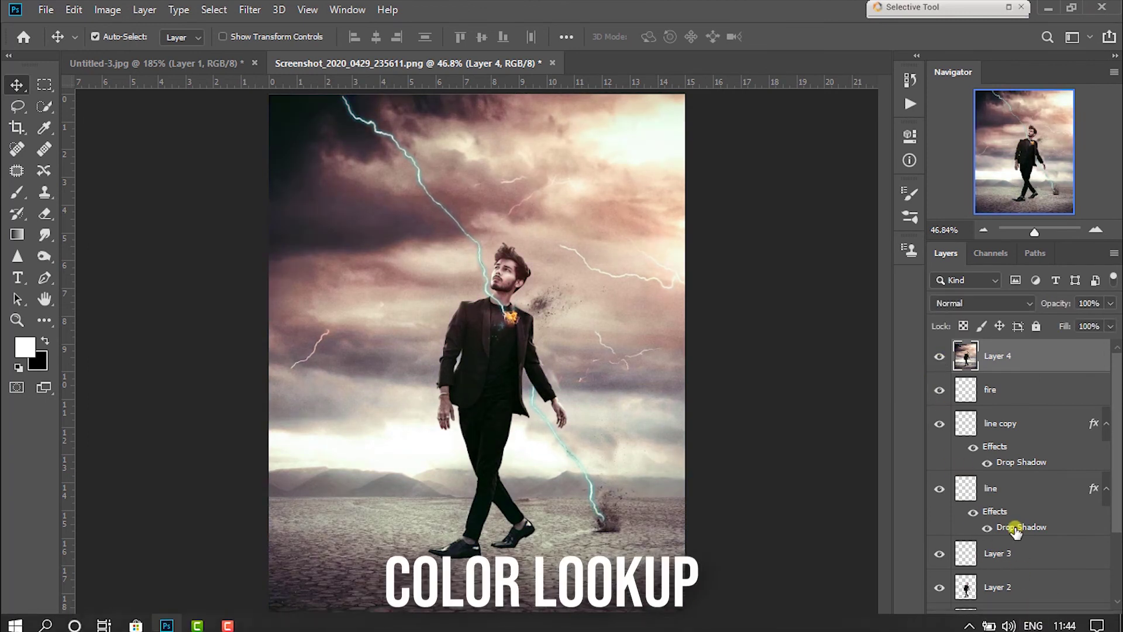
# Step: Add a Color Lookup adjustment layer using the _Orange and Teal • 16.cube LUT and reduce its opacity
pyautogui.click(1030, 620)
pyautogui.click(1028, 535)
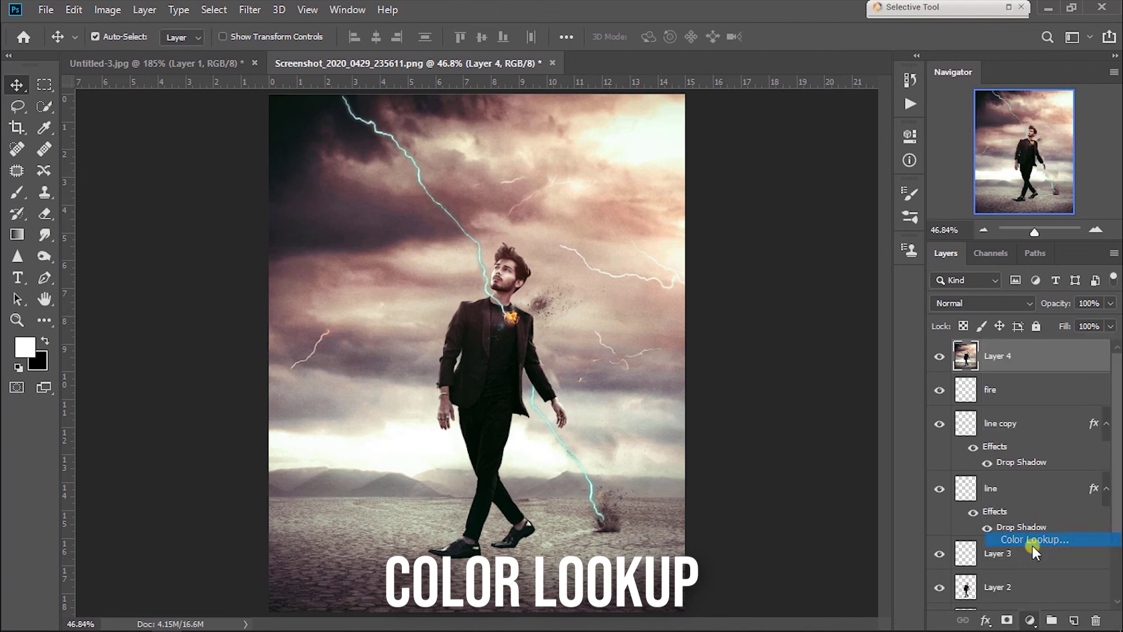
pyautogui.click(843, 182)
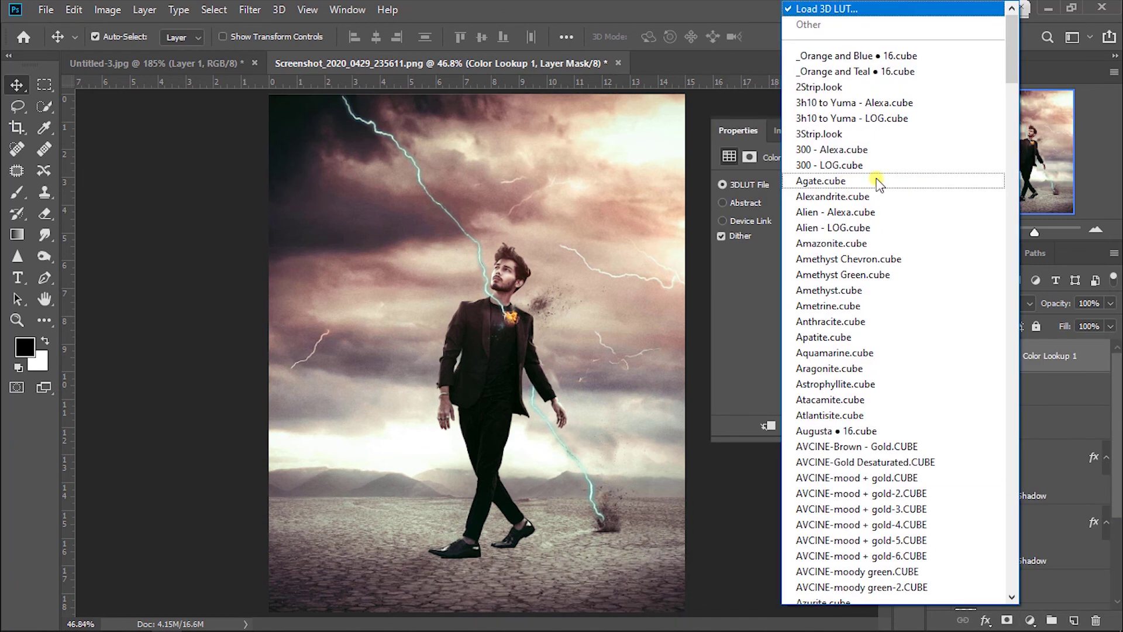
pyautogui.click(954, 69)
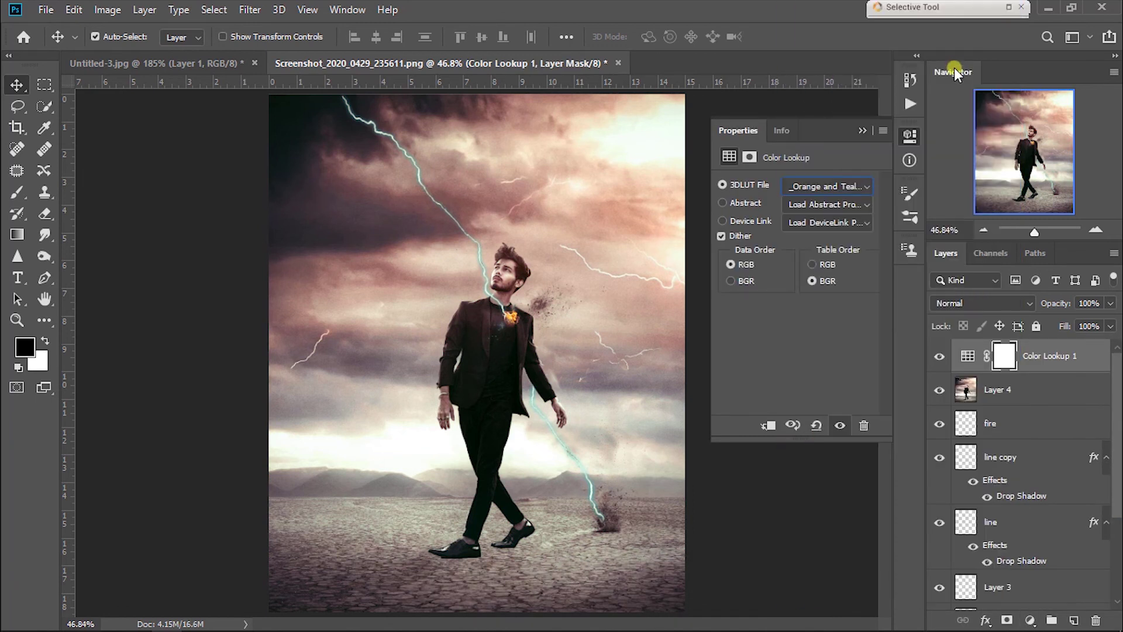
pyautogui.moveTo(1053, 303); pyautogui.dragTo(1033, 303)
# Step: Add a second Color Lookup adjustment layer and choose an AVCINE-mood + gold LUT after trying neighbouring ones
pyautogui.click(1031, 620)
pyautogui.click(1036, 535)
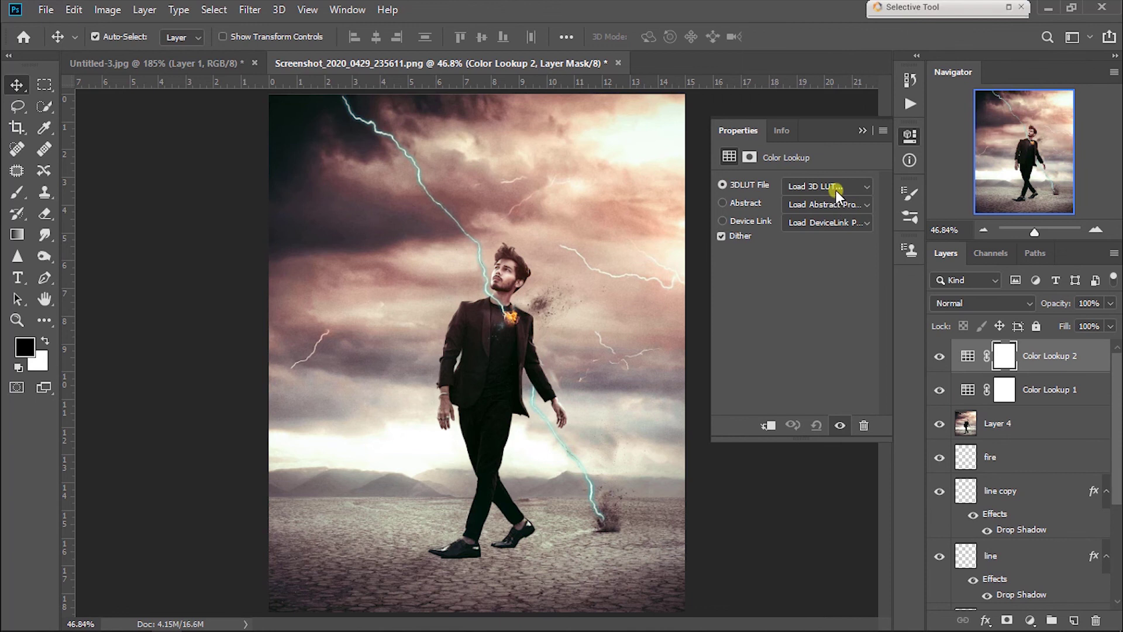
pyautogui.click(837, 188)
pyautogui.click(852, 459)
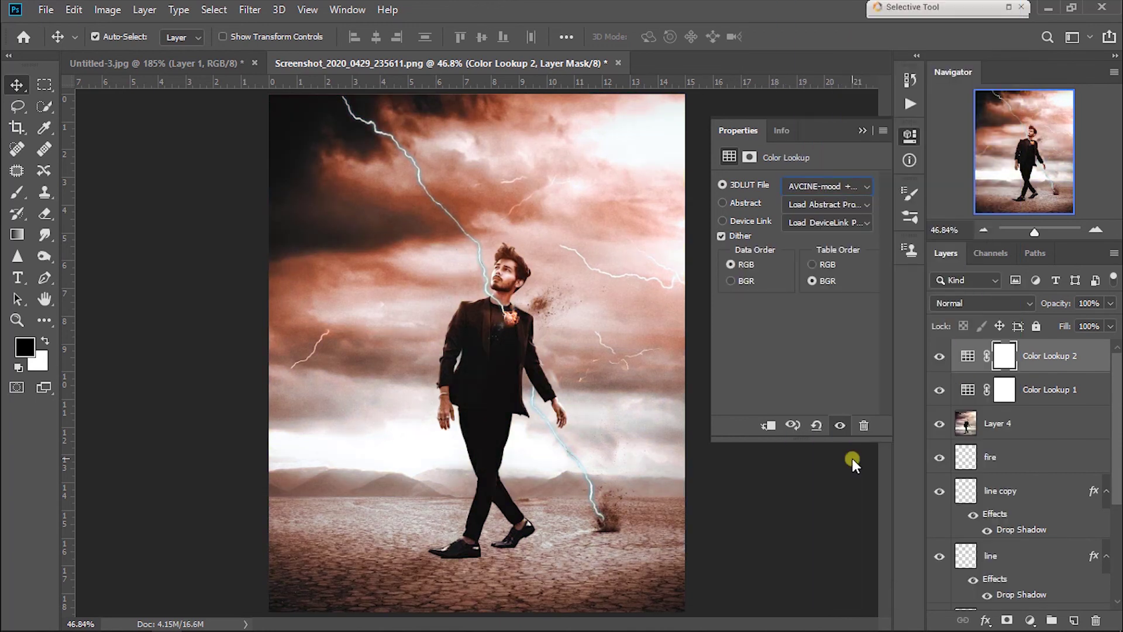
pyautogui.press('Up')
pyautogui.press('Down')
pyautogui.press('Down')
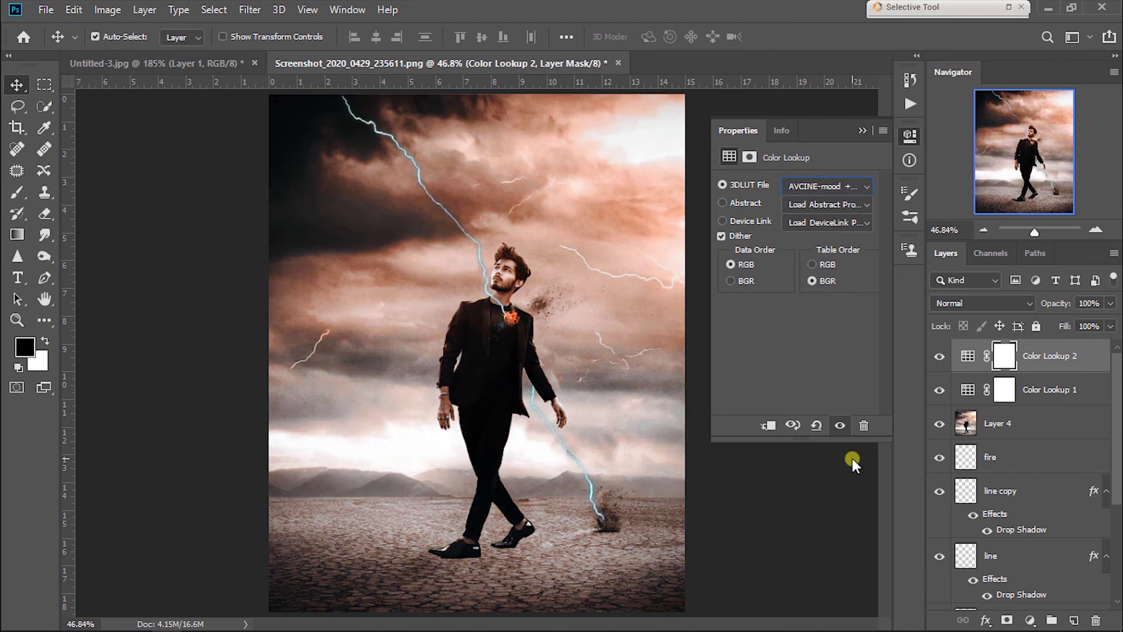
pyautogui.click(861, 132)
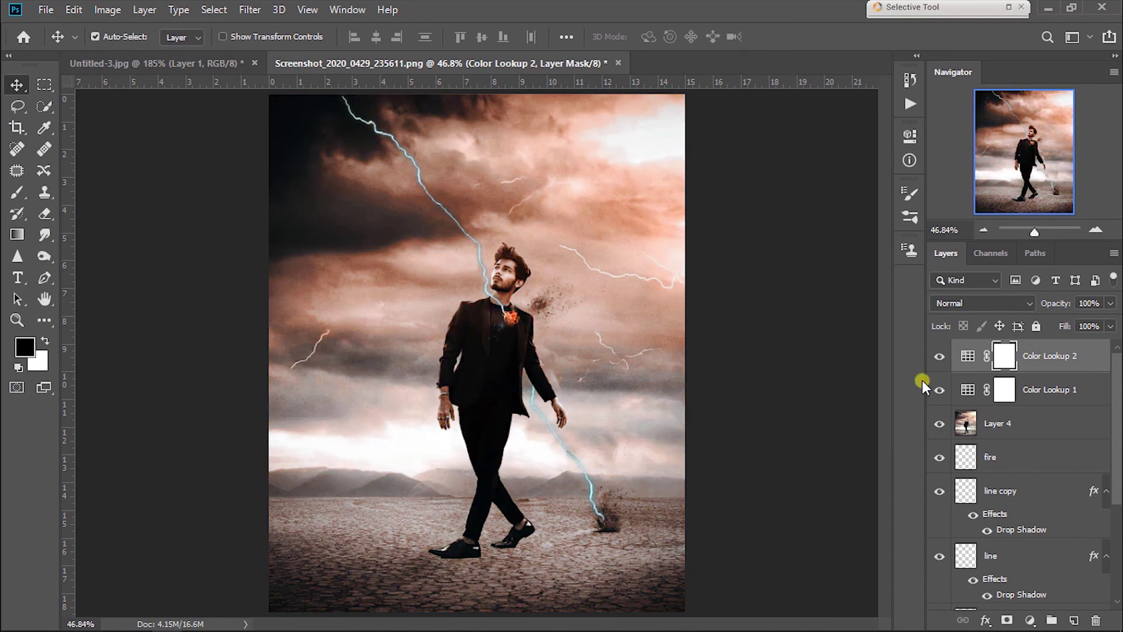
# Step: Set the Color Lookup 2 layer's opacity to 70% and compare the image with that layer hidden and shown
pyautogui.click(939, 355)
pyautogui.click(939, 355)
pyautogui.moveTo(1057, 303); pyautogui.dragTo(1028, 303)
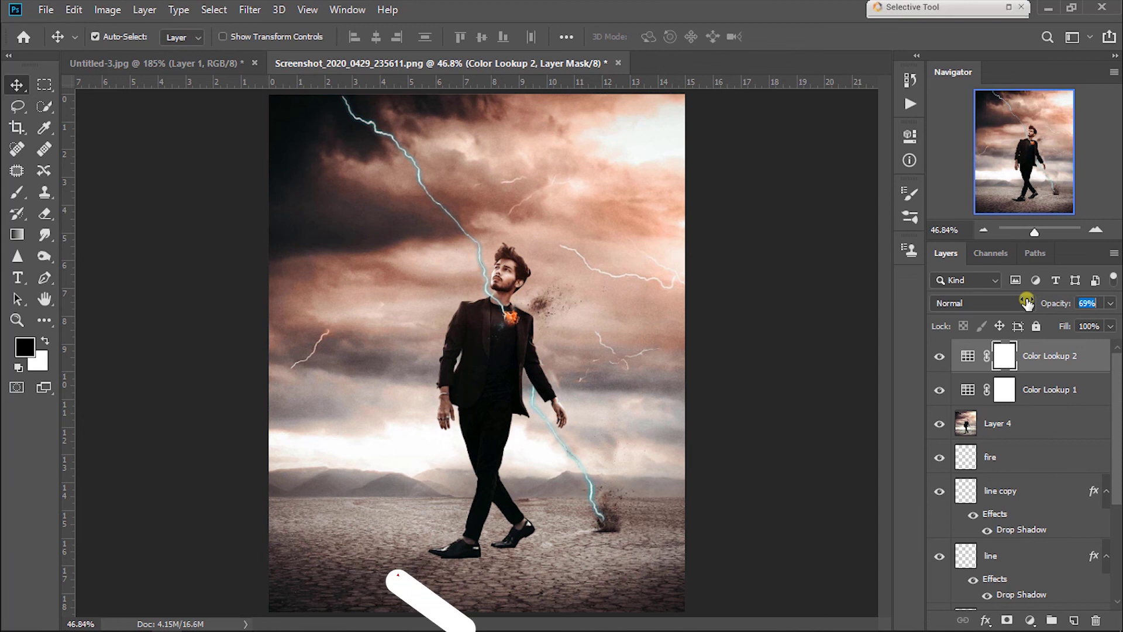
pyautogui.write('7')
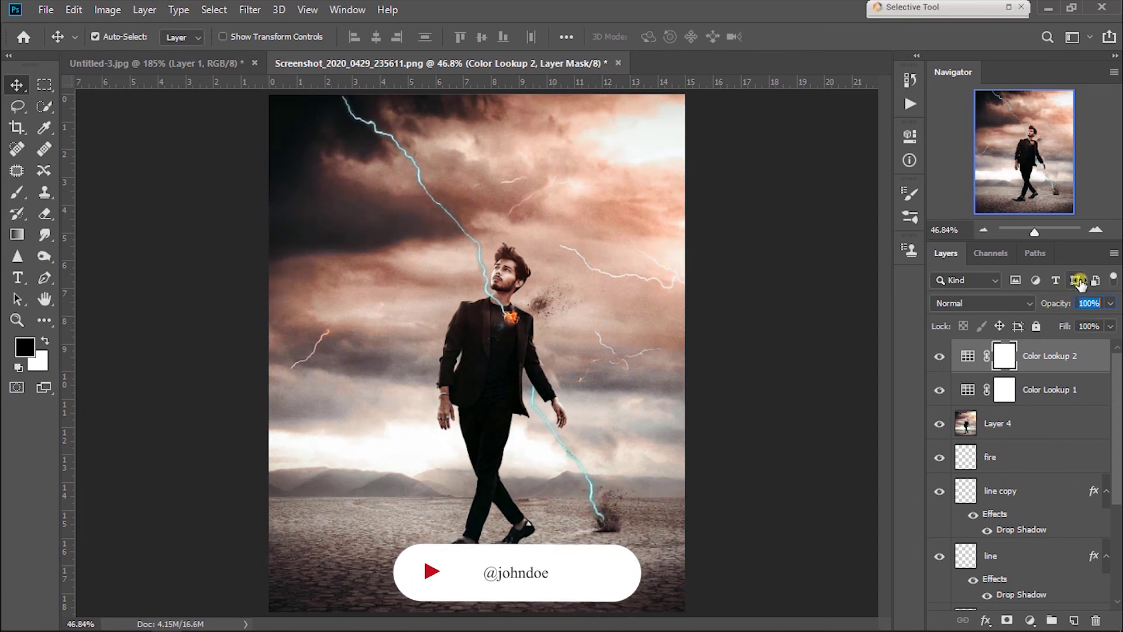
pyautogui.press('Return')
pyautogui.press('Return')
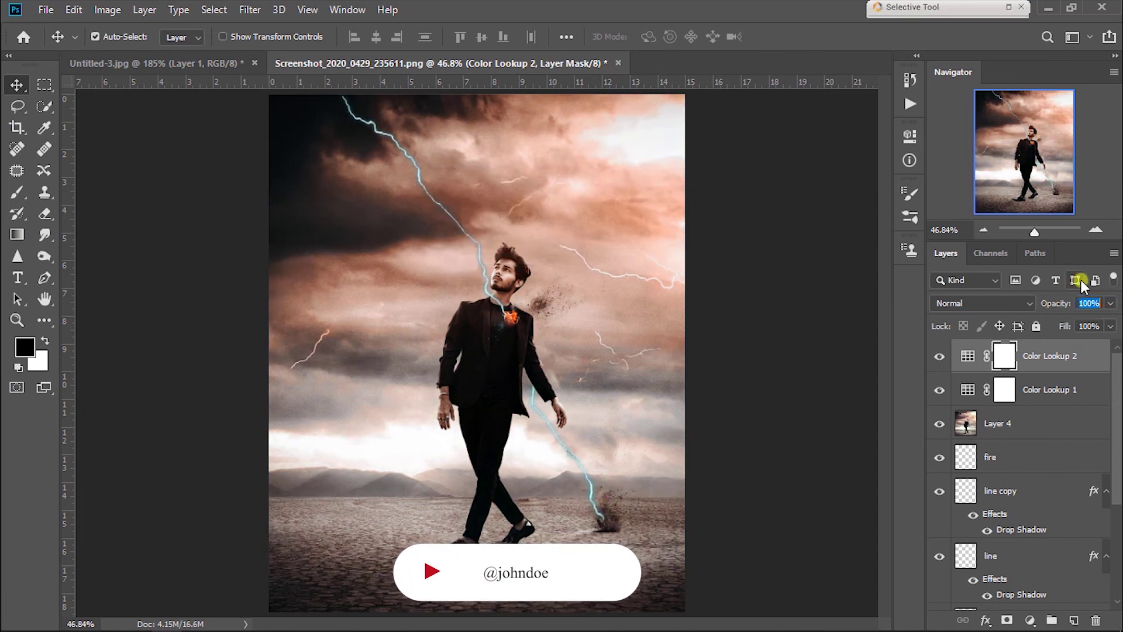
pyautogui.click(1088, 303)
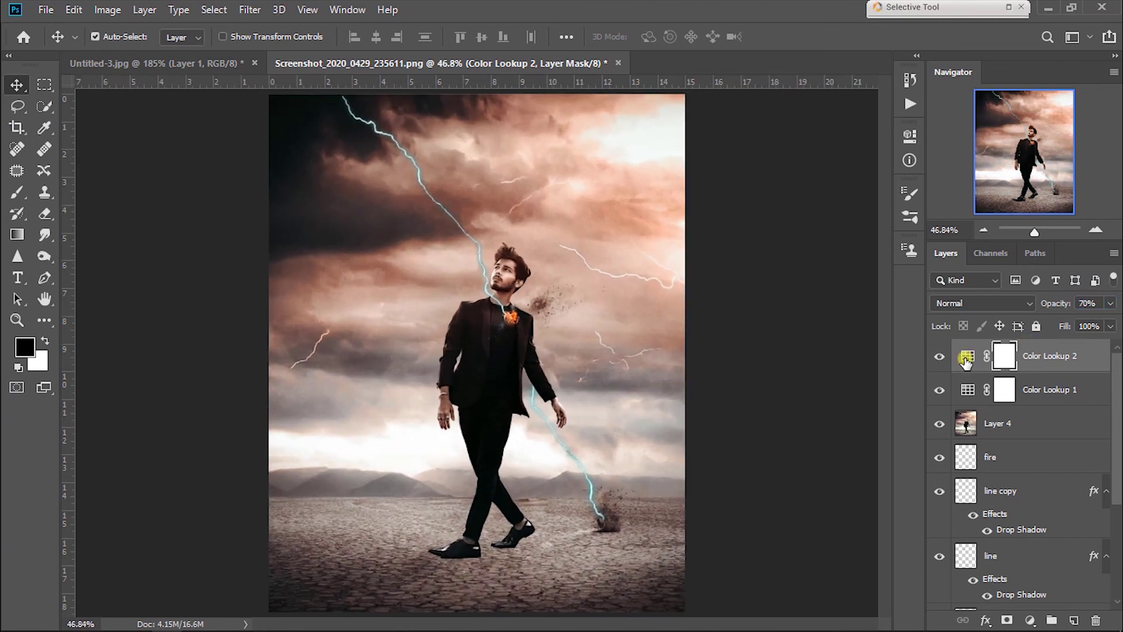
pyautogui.click(939, 358)
pyautogui.click(939, 358)
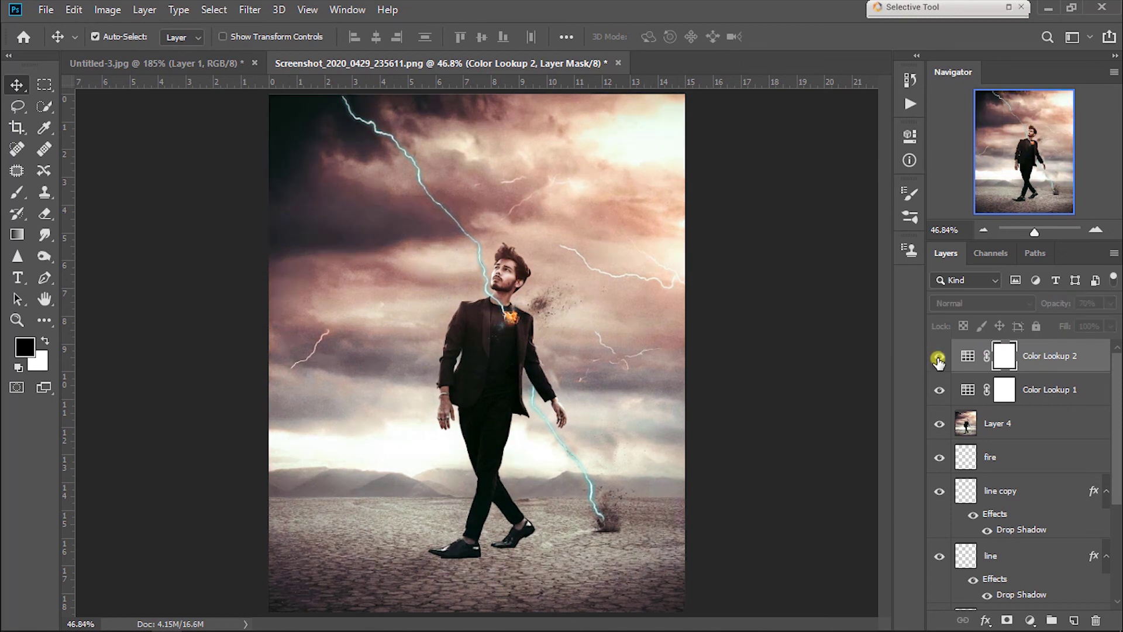